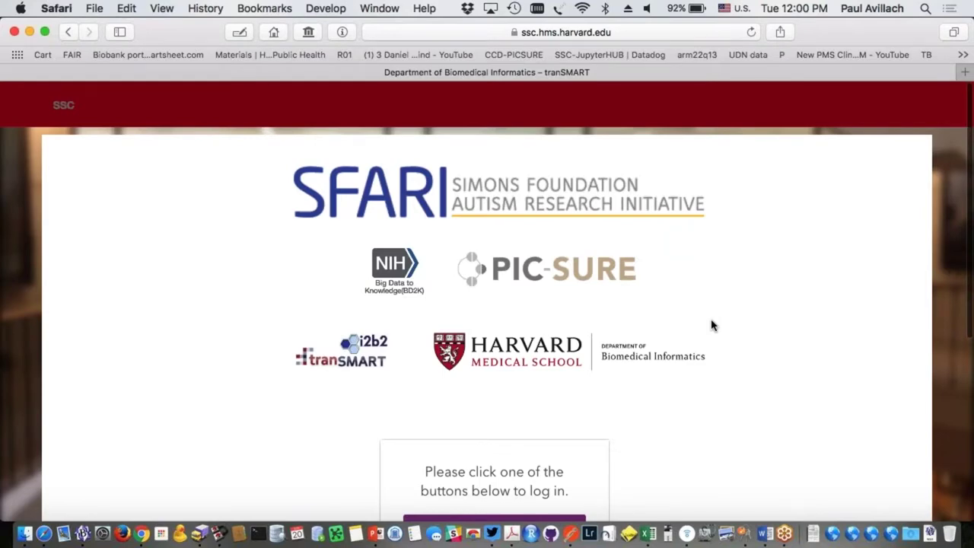
Log in to the SSC site with the Harvard Medical School sign-in option
scroll(712, 326, down, 1)
scroll(712, 325, down, 6)
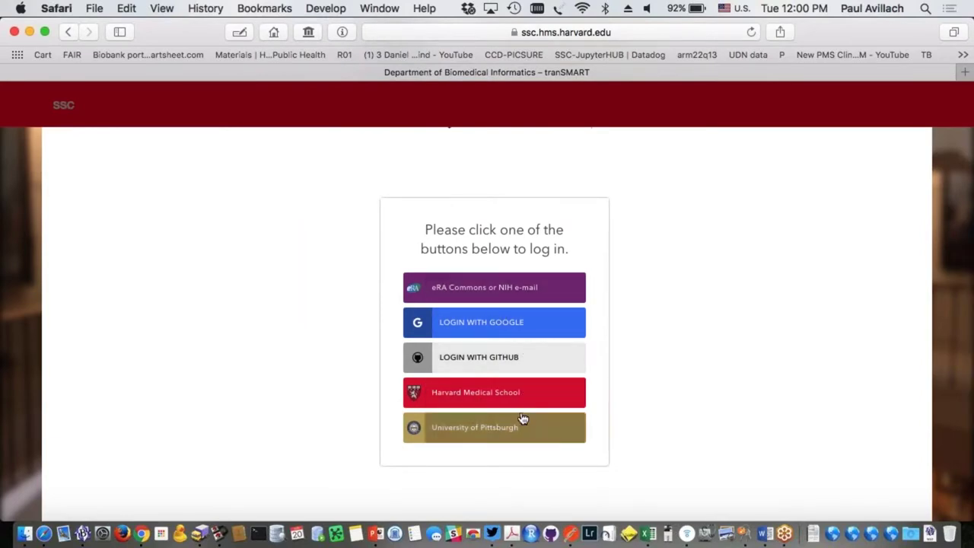
click(474, 393)
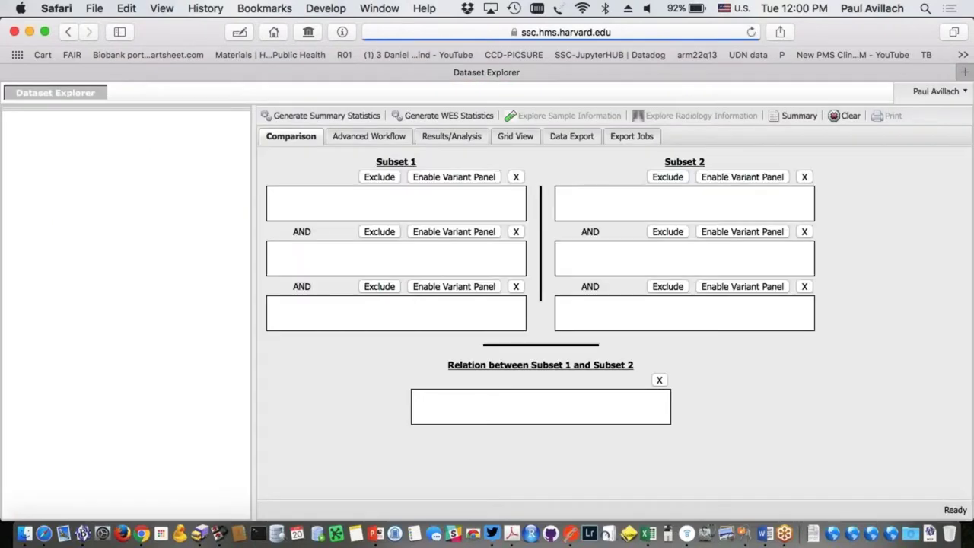
Leave full-screen view, enlarge the page, and expand SFARI_Simplex_Collection_v15 through SSC_wigler_mutations to the CHD8 values
key(ctrl+super+f)
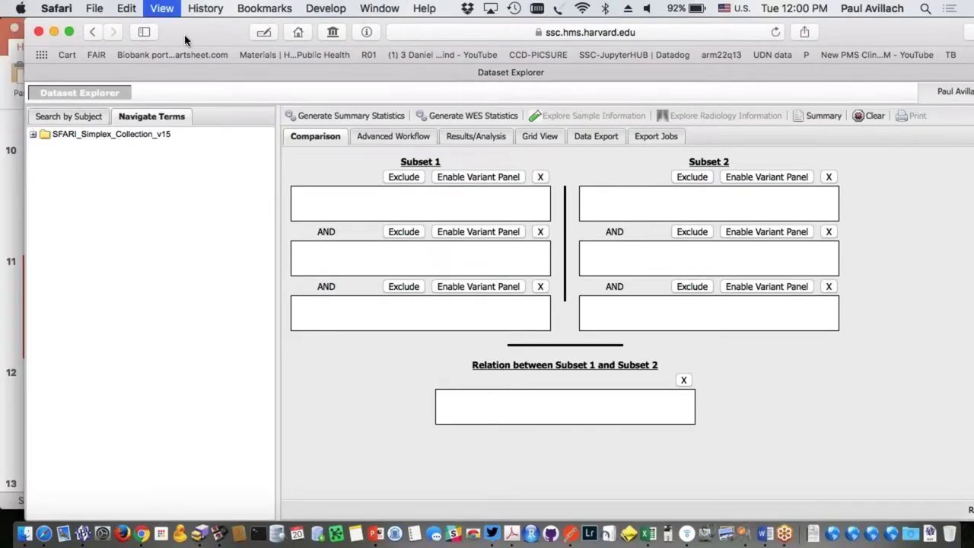
key(super+plus)
key(super+plus)
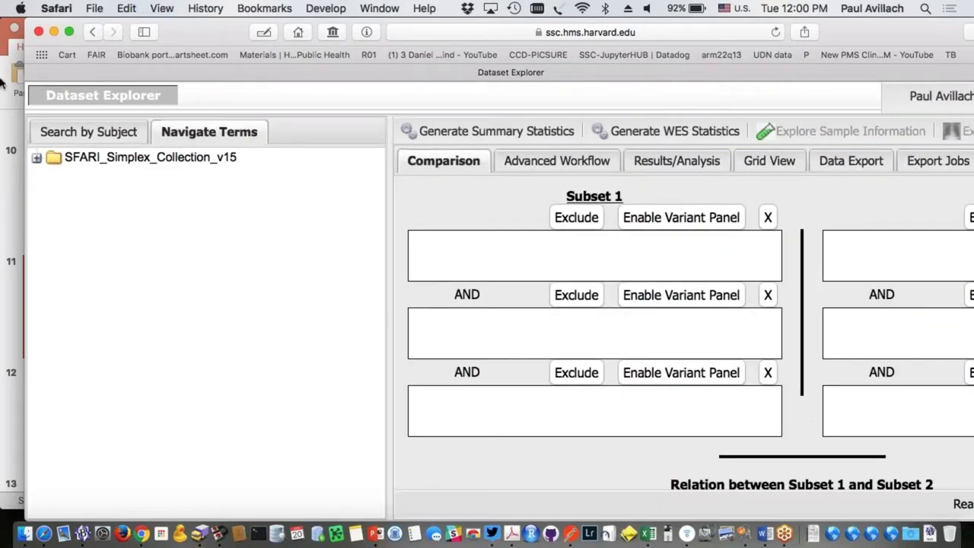
click(39, 158)
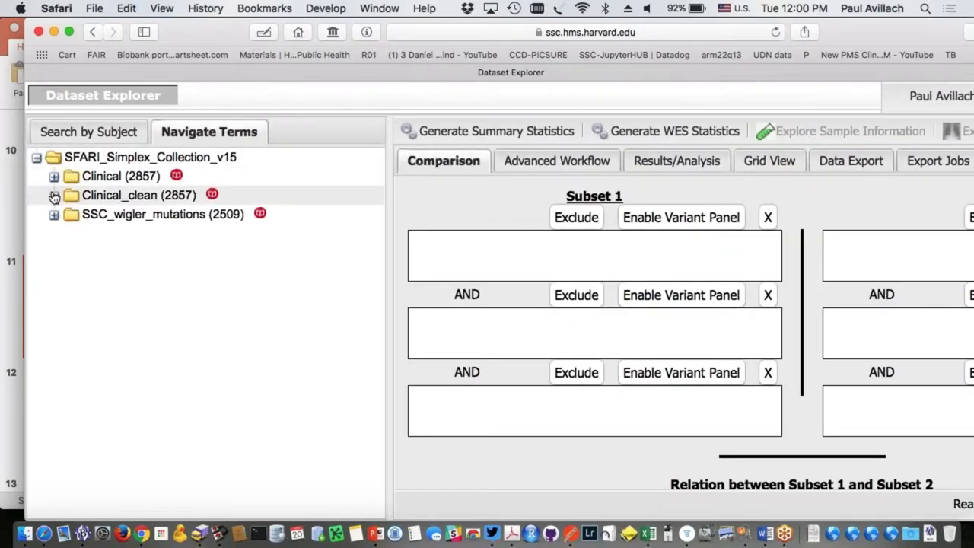
click(55, 216)
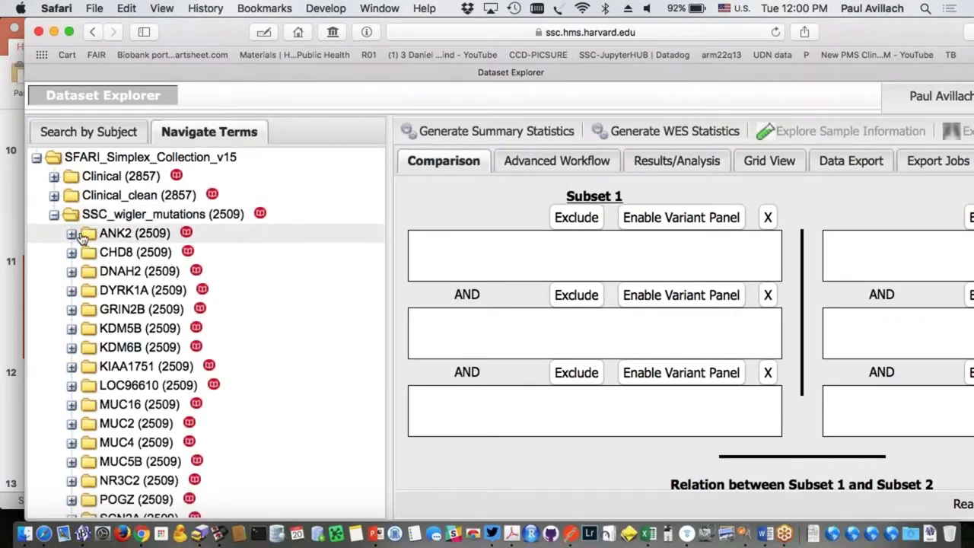
click(73, 253)
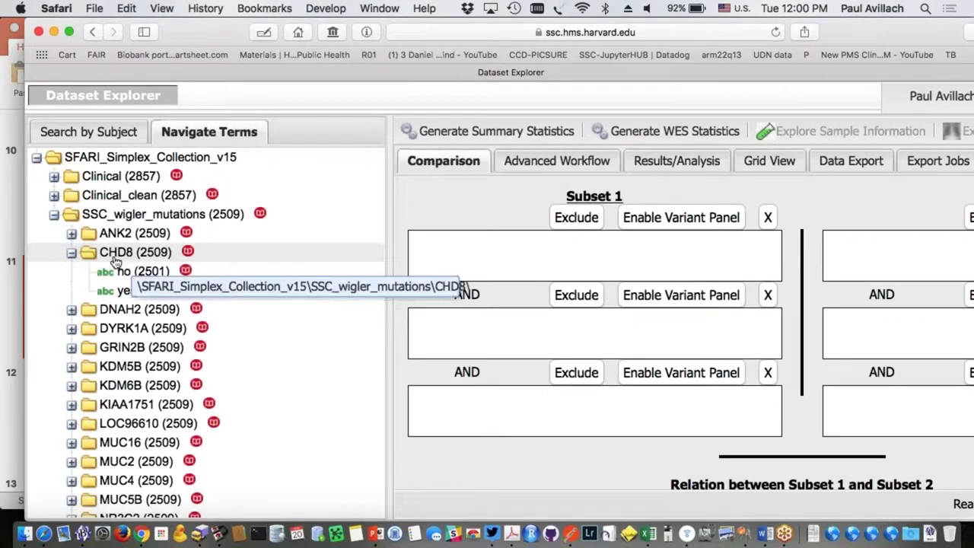
click(137, 259)
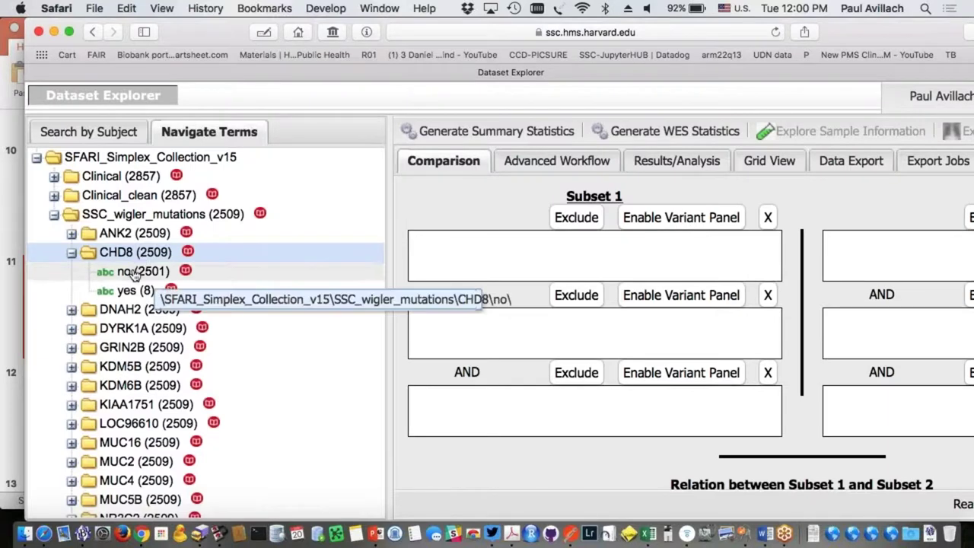
Define the comparison cohorts by placing CHD8 "yes" in Subset 1 and CHD8 "no" in Subset 2
click(130, 290)
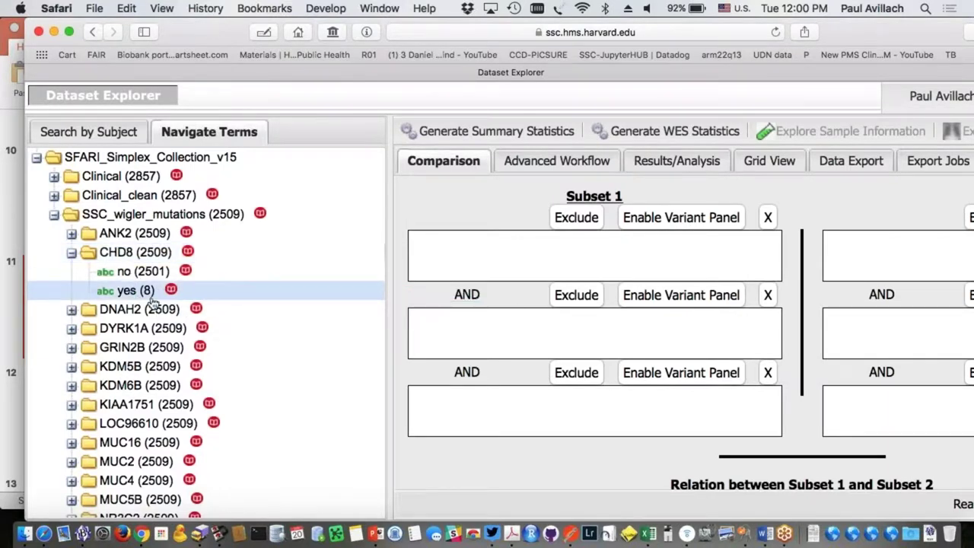
drag(124, 299, 465, 258)
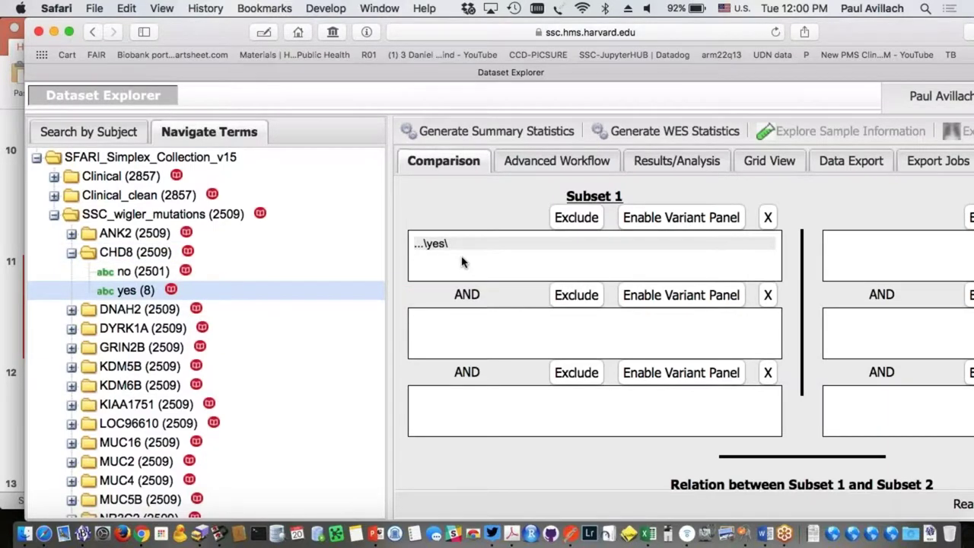
click(143, 272)
drag(143, 272, 865, 259)
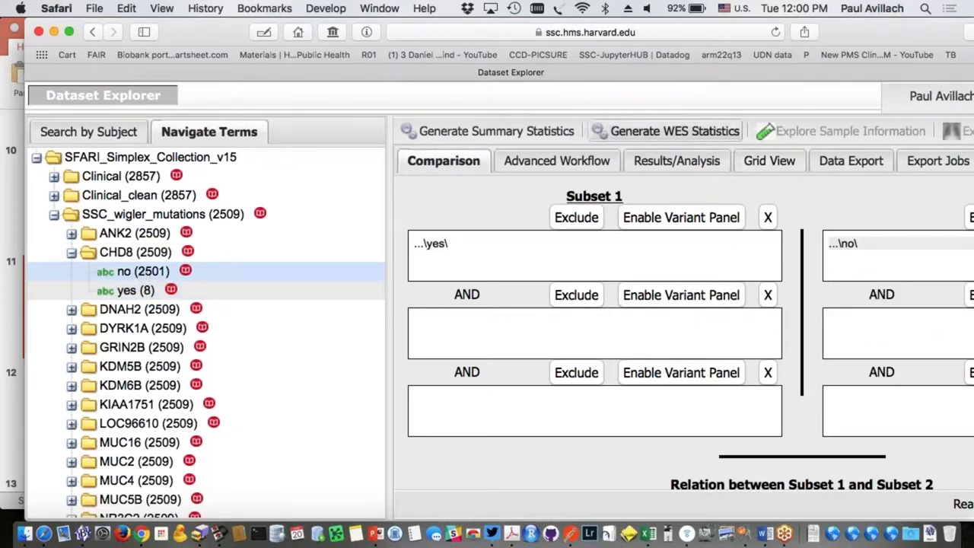
Generate summary statistics for the two CHD8 subsets and narrow the term tree to make room for the results
click(477, 133)
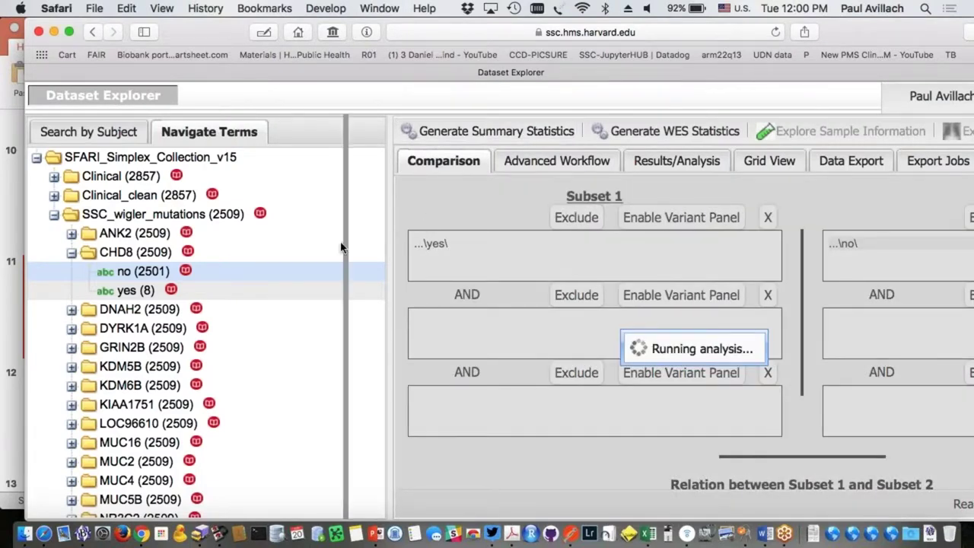
drag(390, 242, 289, 242)
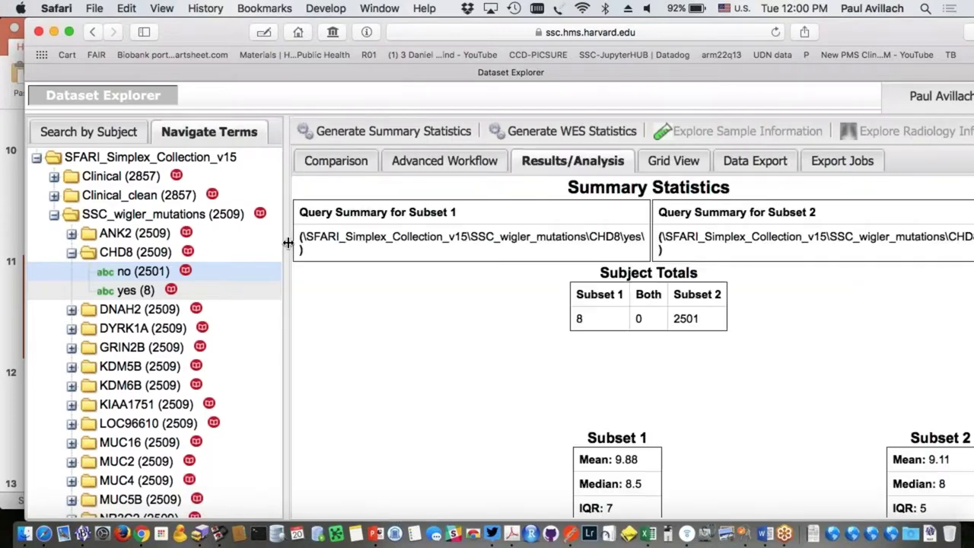
Examine the subject totals and the age, sex and race comparisons between the two CHD8 subsets
scroll(633, 346, down, 1)
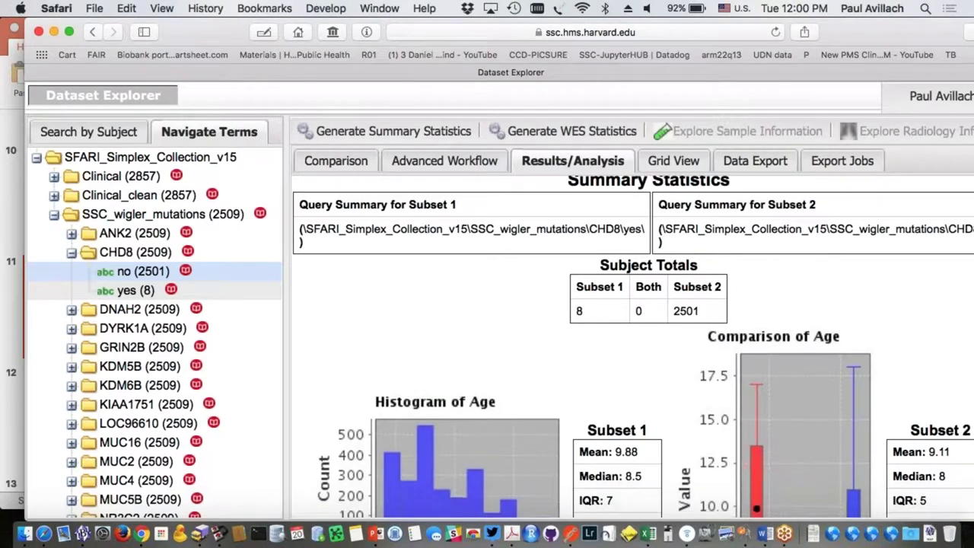
scroll(674, 310, down, 5)
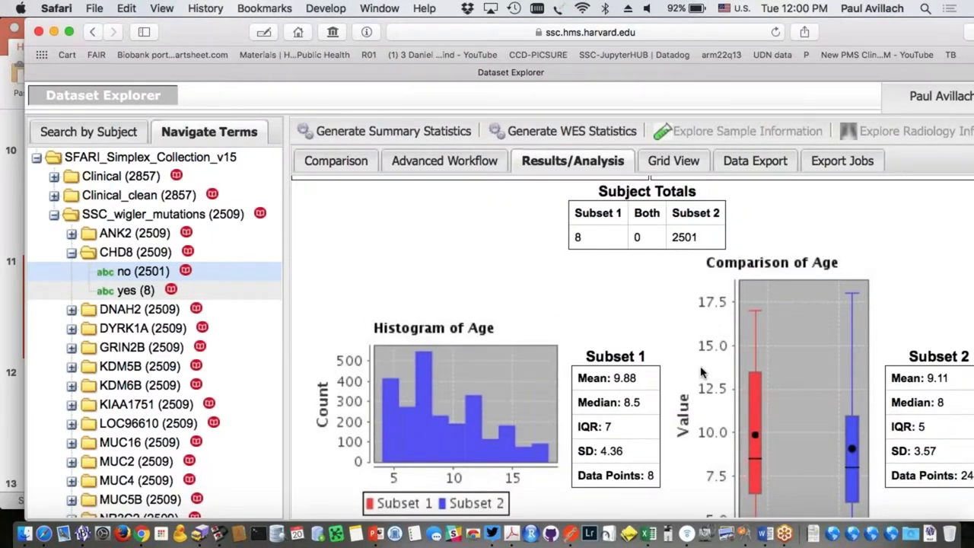
scroll(702, 371, up, 2)
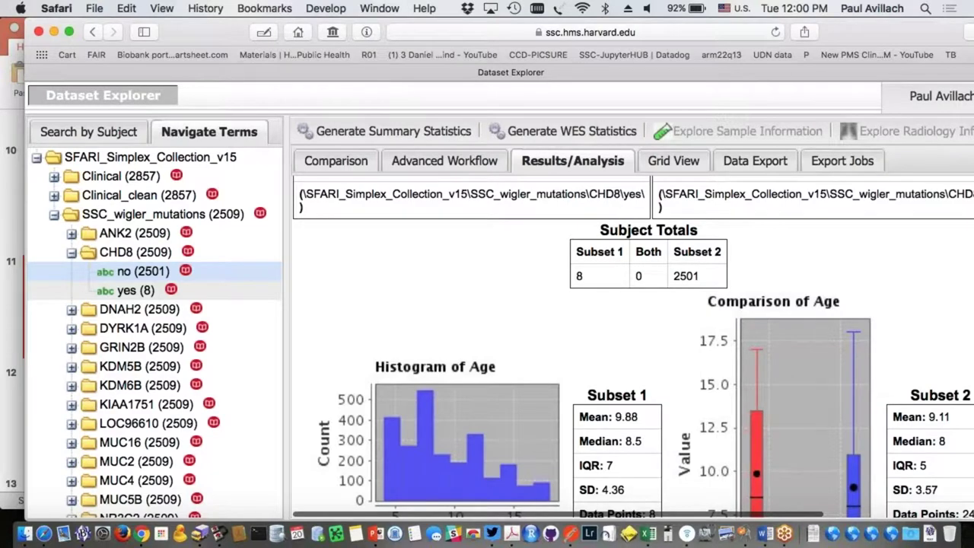
scroll(633, 350, down, 1)
scroll(634, 347, down, 5)
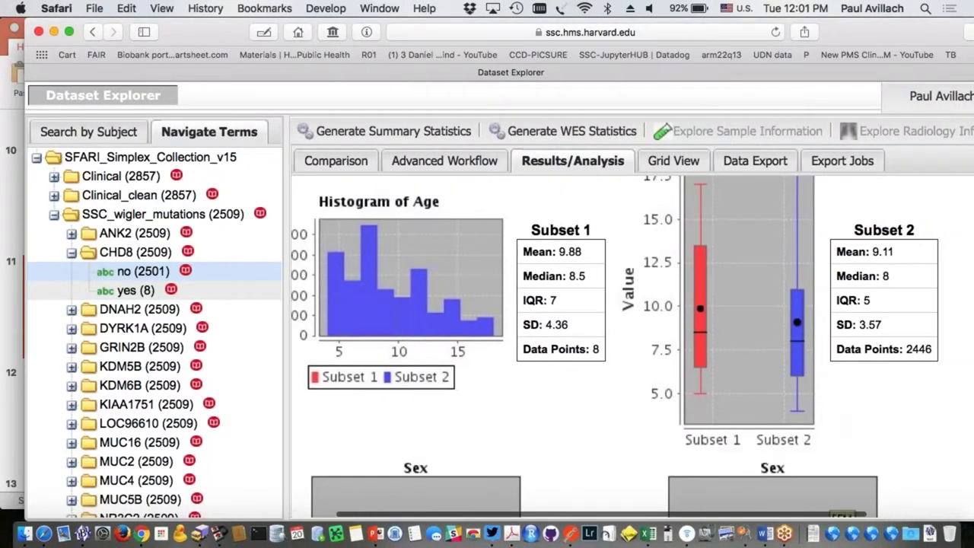
key(super+minus)
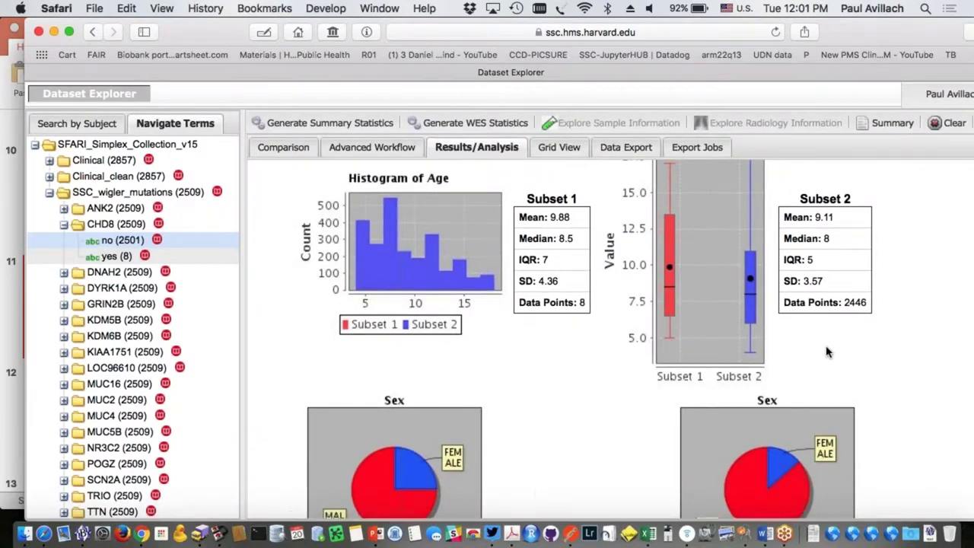
scroll(828, 347, up, 3)
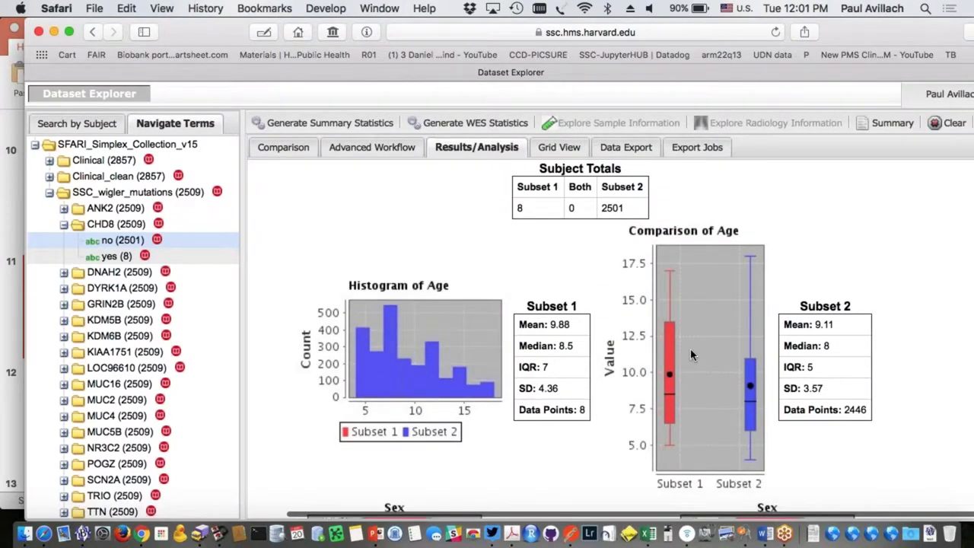
scroll(767, 415, down, 1)
scroll(768, 415, up, 3)
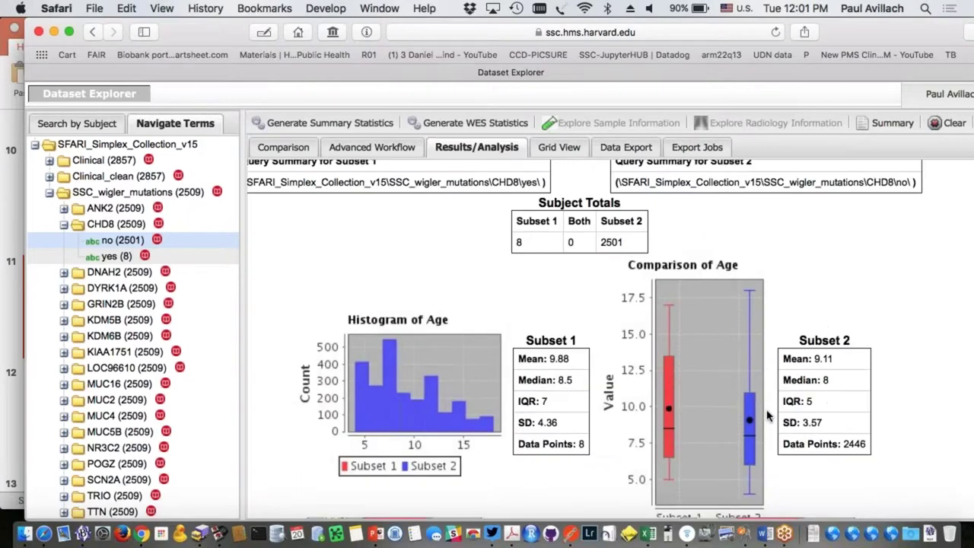
scroll(767, 417, down, 2)
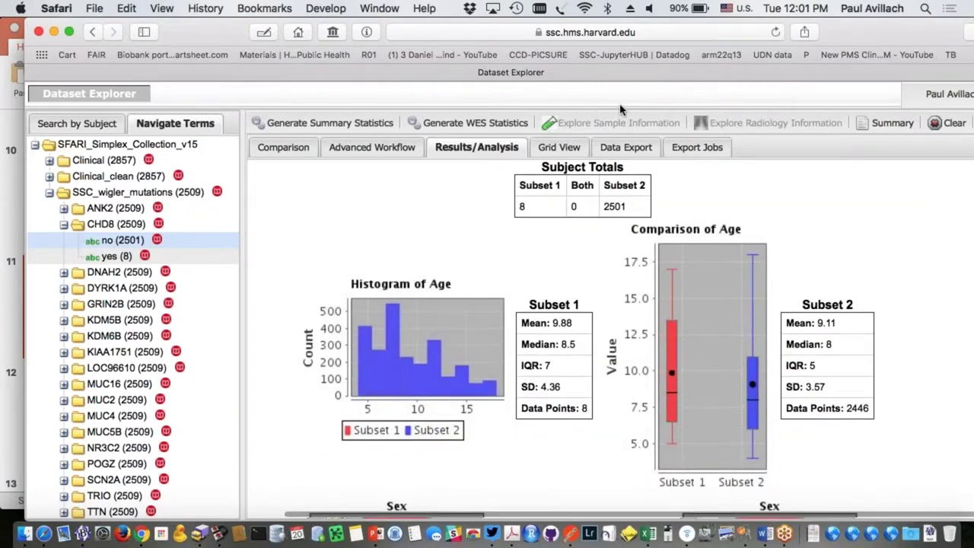
scroll(759, 393, up, 3)
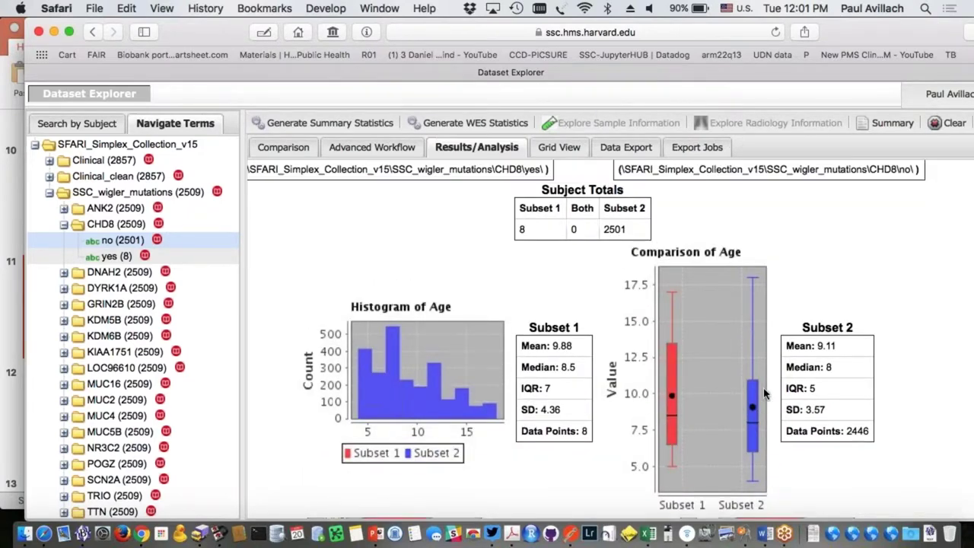
scroll(765, 394, down, 10)
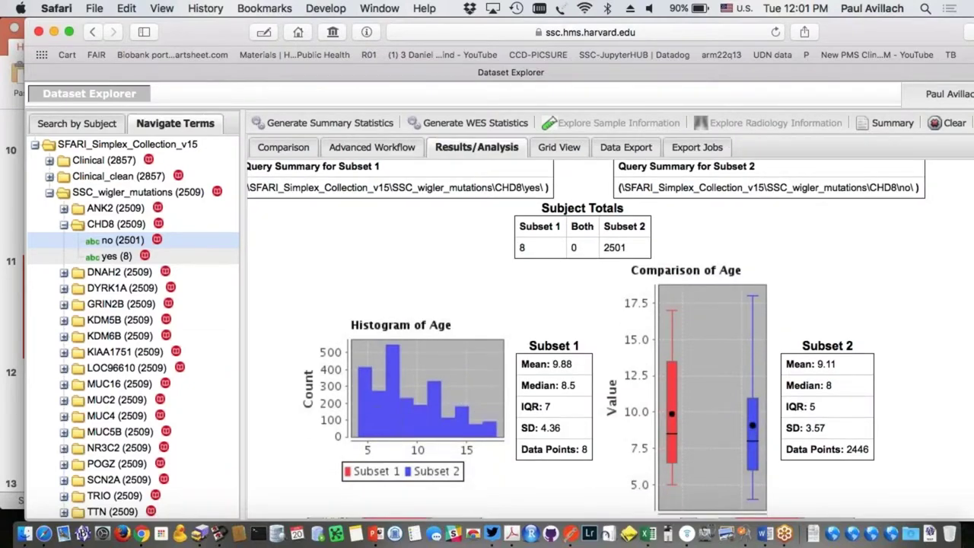
scroll(618, 339, down, 4)
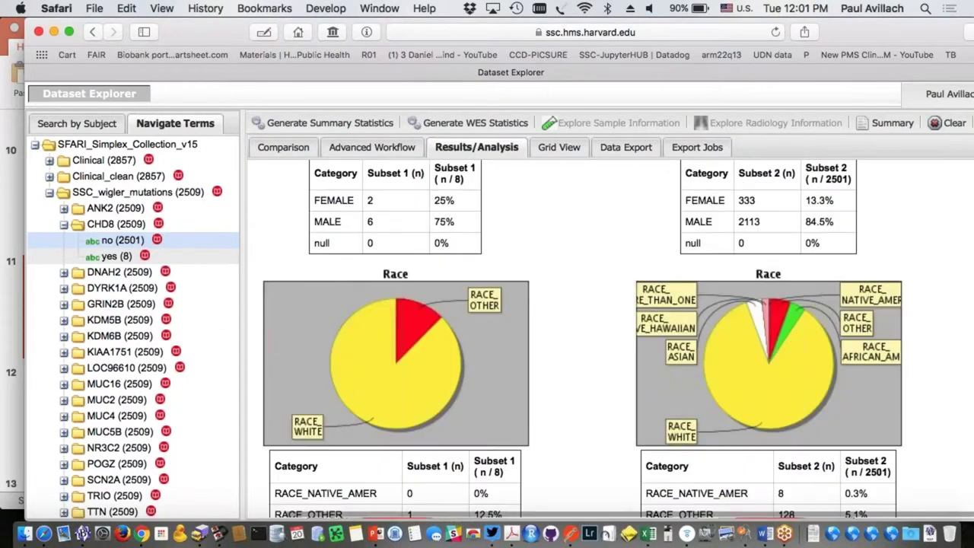
scroll(586, 339, up, 10)
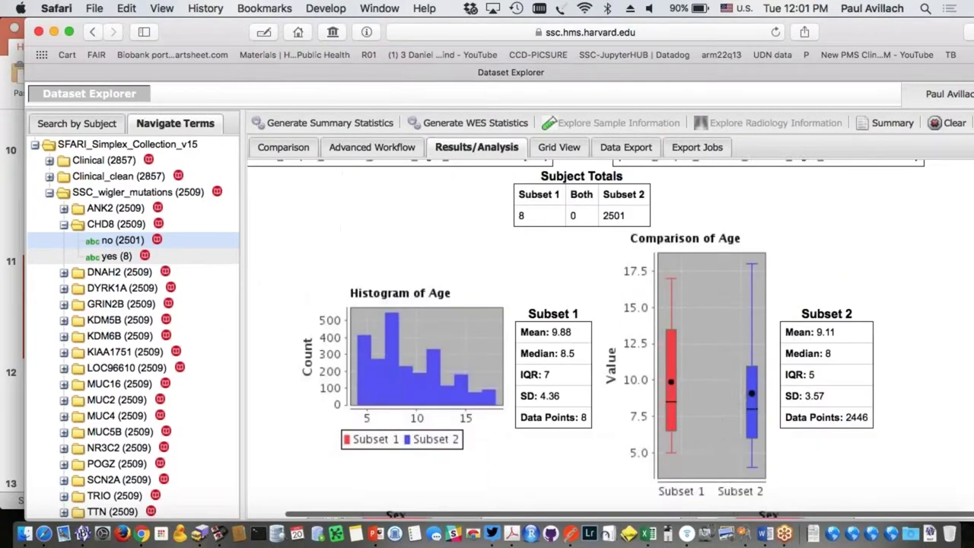
Collapse SSC_wigler_mutations, expand ssc_commonly_used under Clinical_clean, and widen the term tree to fit the variable names
click(47, 192)
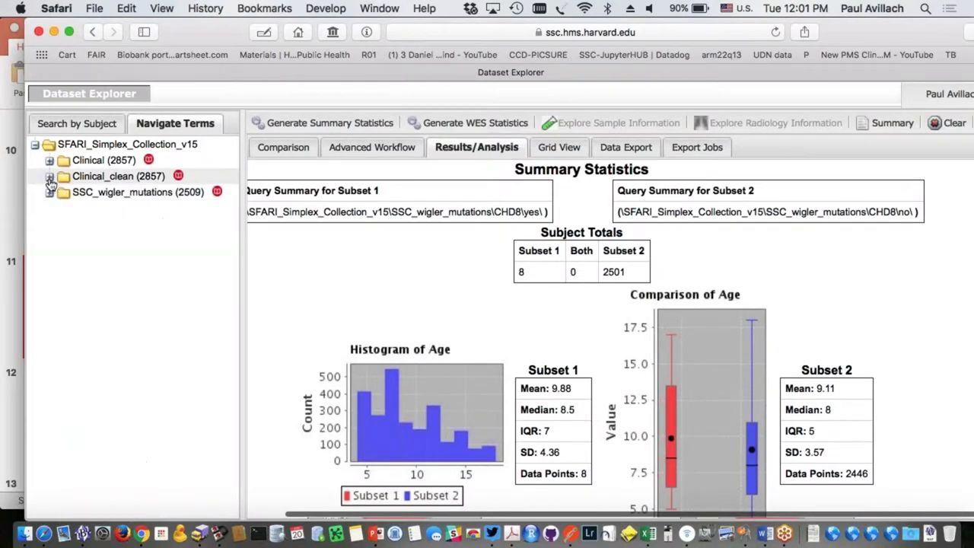
click(49, 176)
scroll(154, 378, down, 1)
scroll(155, 378, down, 20)
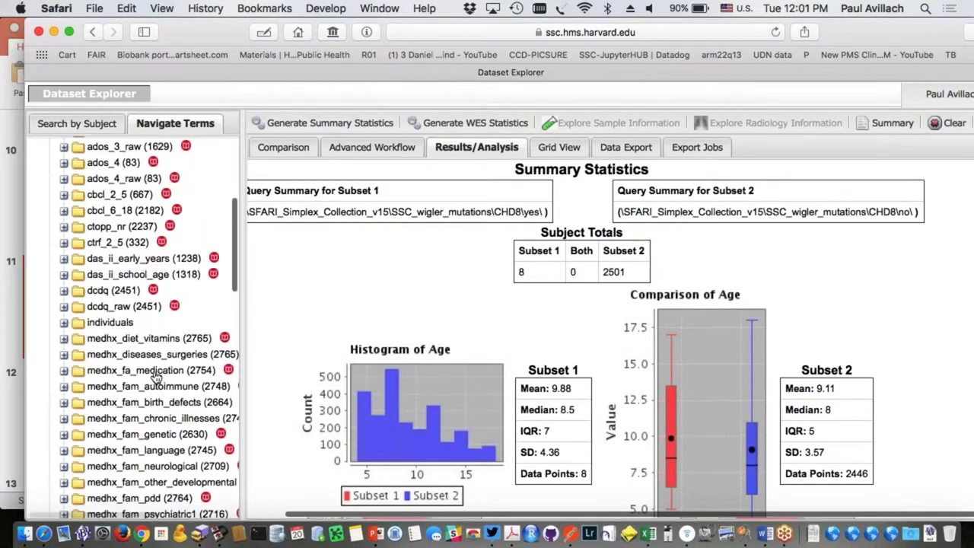
scroll(154, 378, down, 5)
scroll(182, 335, up, 3)
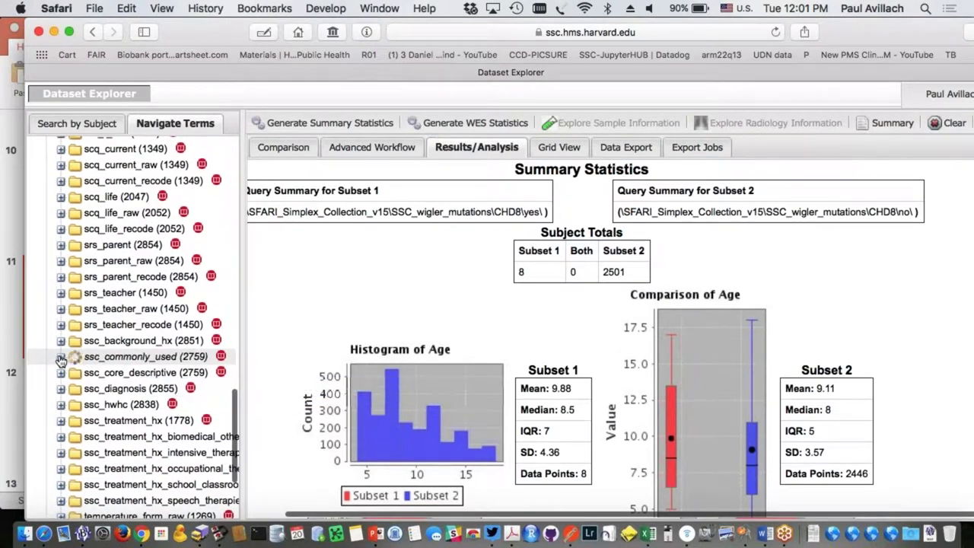
click(61, 356)
drag(242, 354, 302, 356)
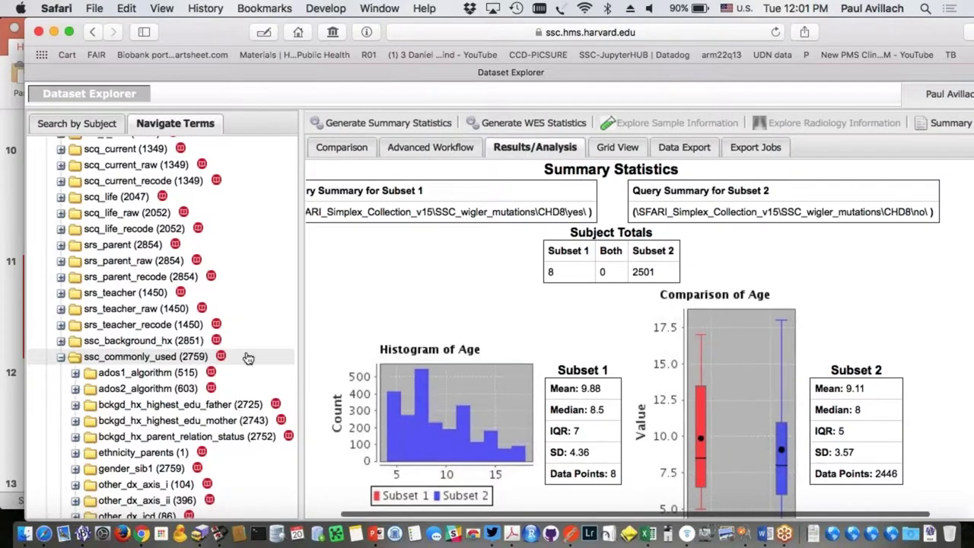
Compare head_circumference from ssc_commonly_used between the two CHD8 subsets and highlight the resulting p-value
scroll(249, 356, down, 1)
scroll(248, 358, down, 2)
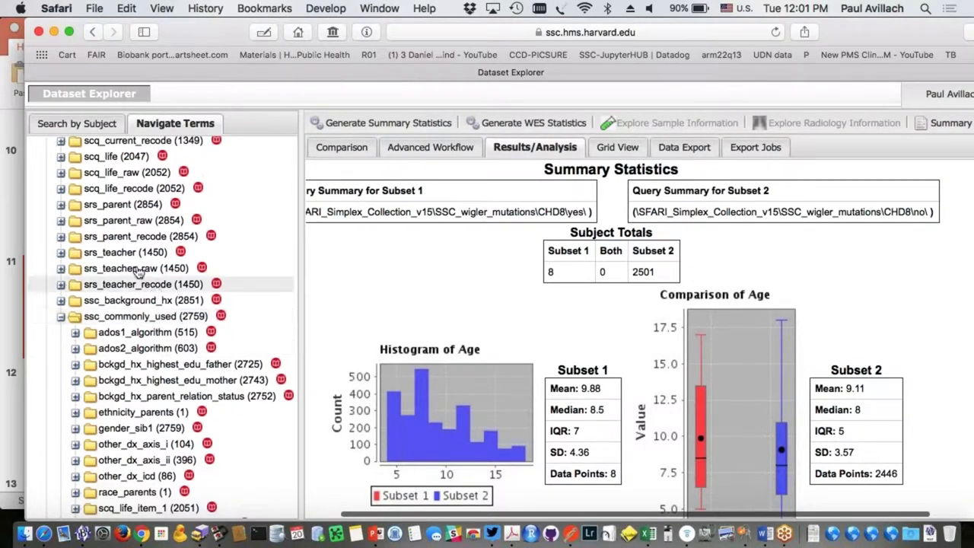
scroll(152, 340, down, 1)
scroll(152, 340, down, 15)
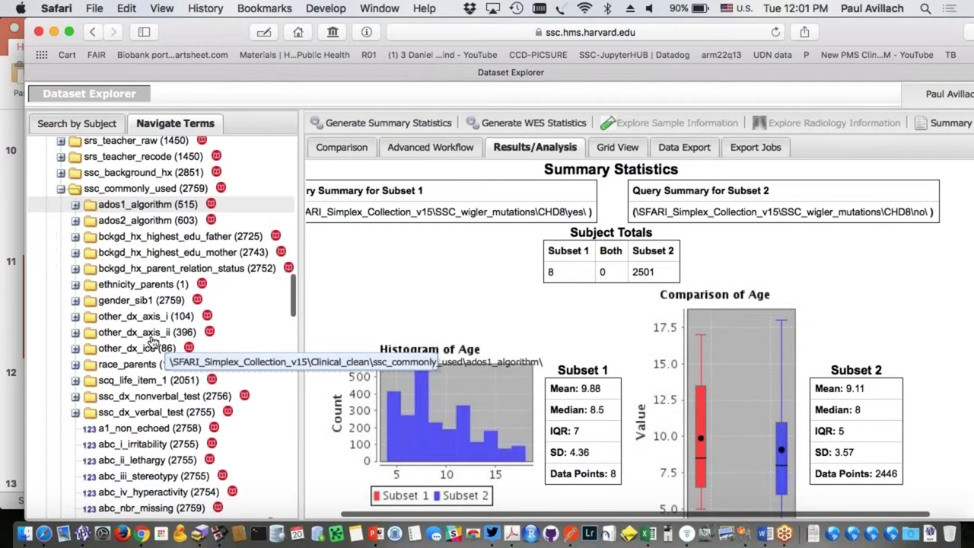
scroll(153, 340, down, 15)
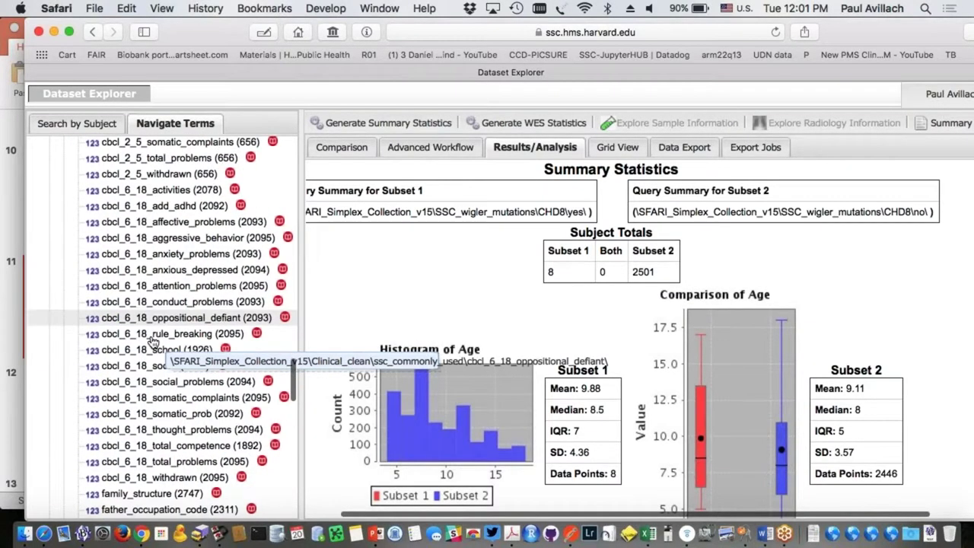
scroll(152, 341, down, 10)
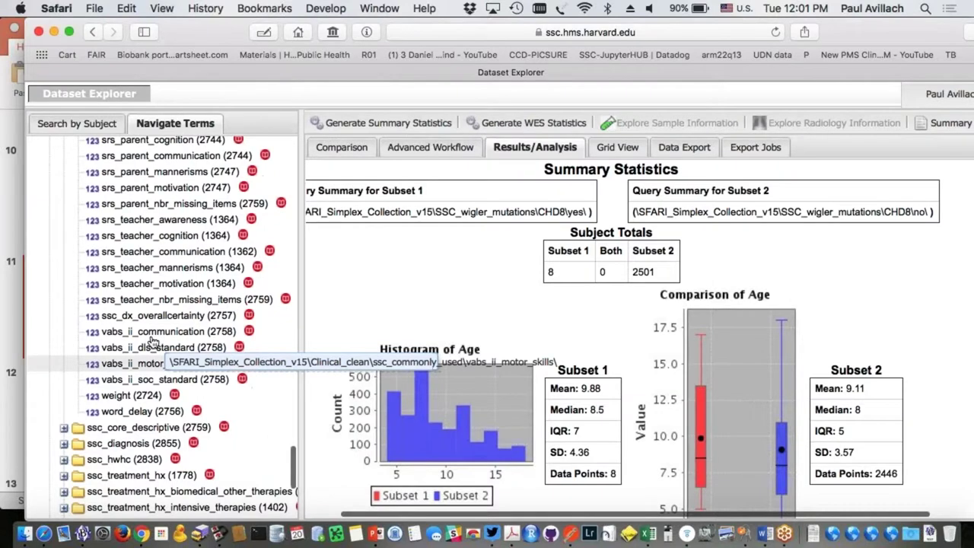
scroll(152, 341, up, 20)
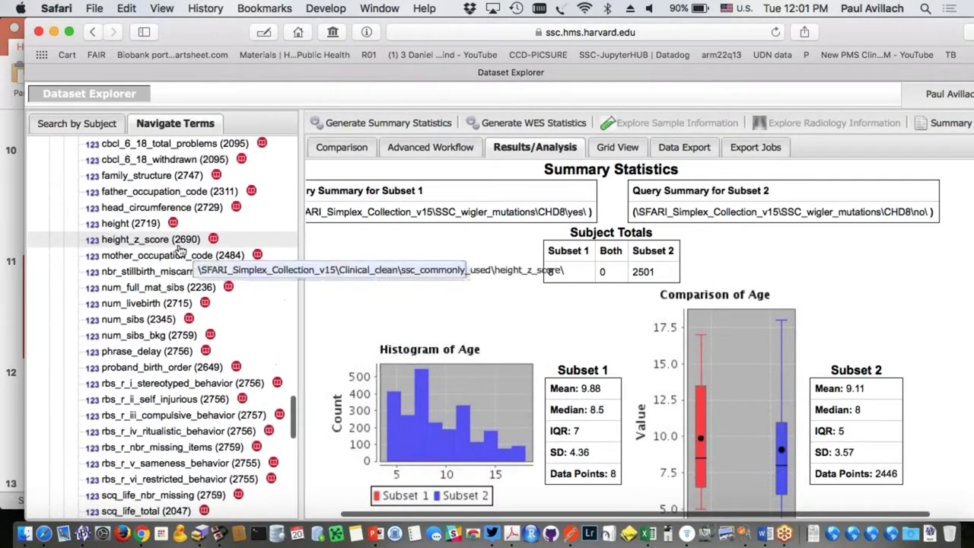
click(141, 211)
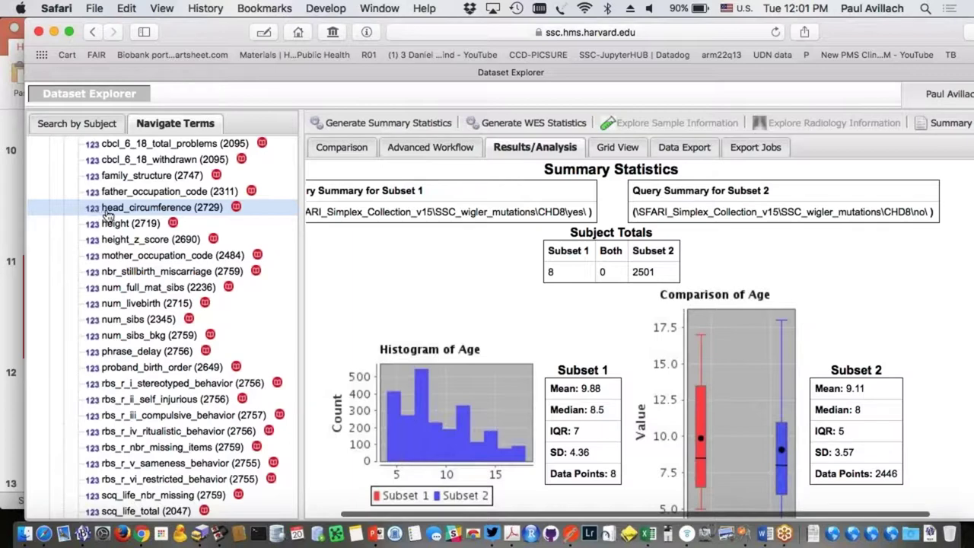
drag(107, 216, 456, 296)
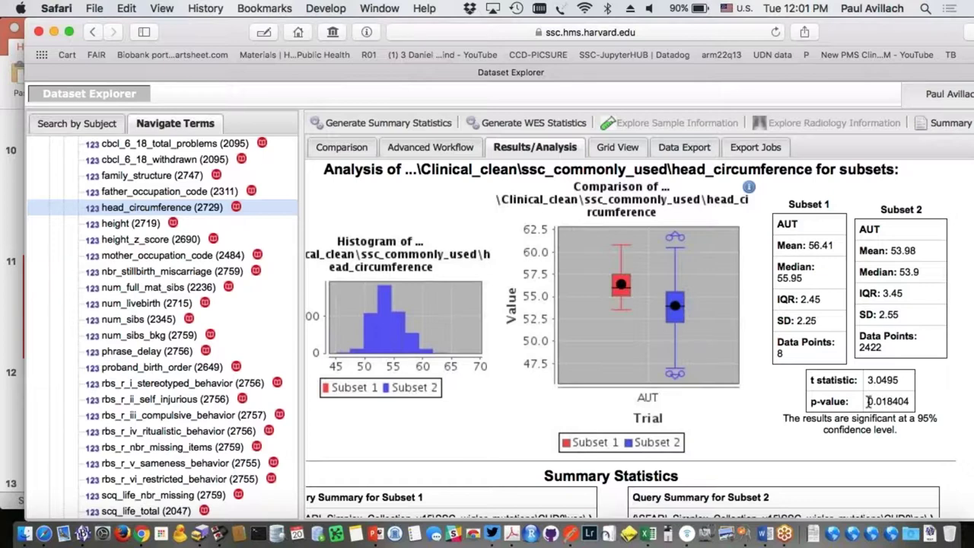
drag(868, 401, 909, 402)
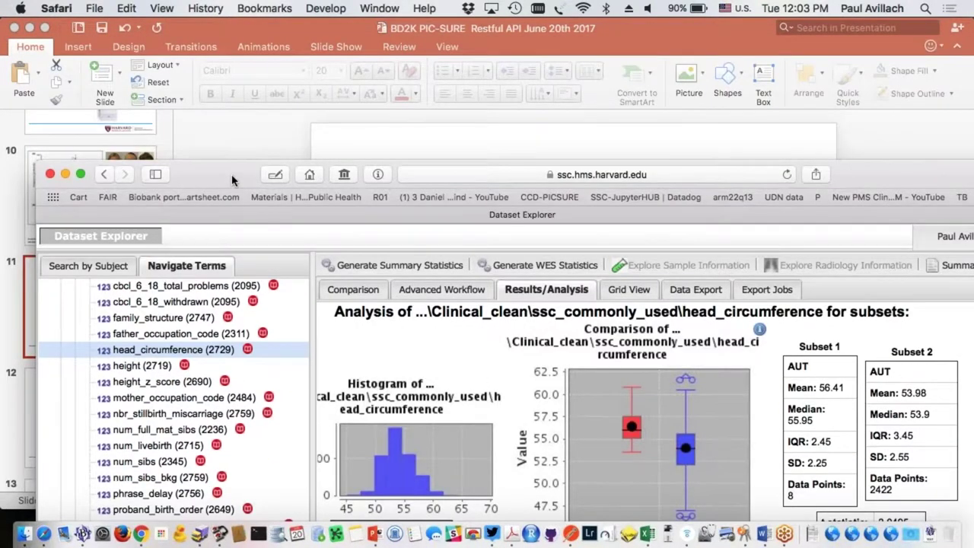
Bring the Dataset Explorer window back to full size and copy the BD2K PICSURE API key from the user profile
double_click(233, 180)
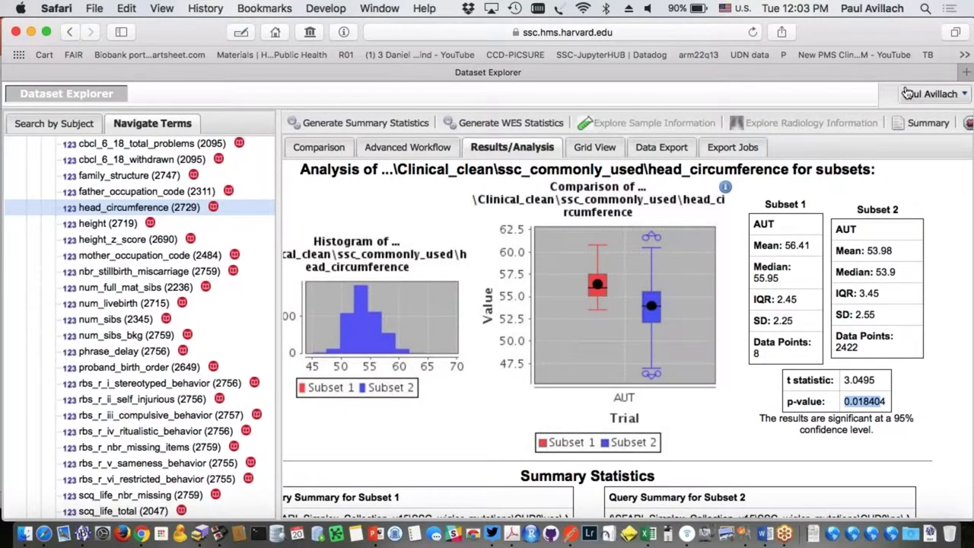
click(932, 93)
click(924, 138)
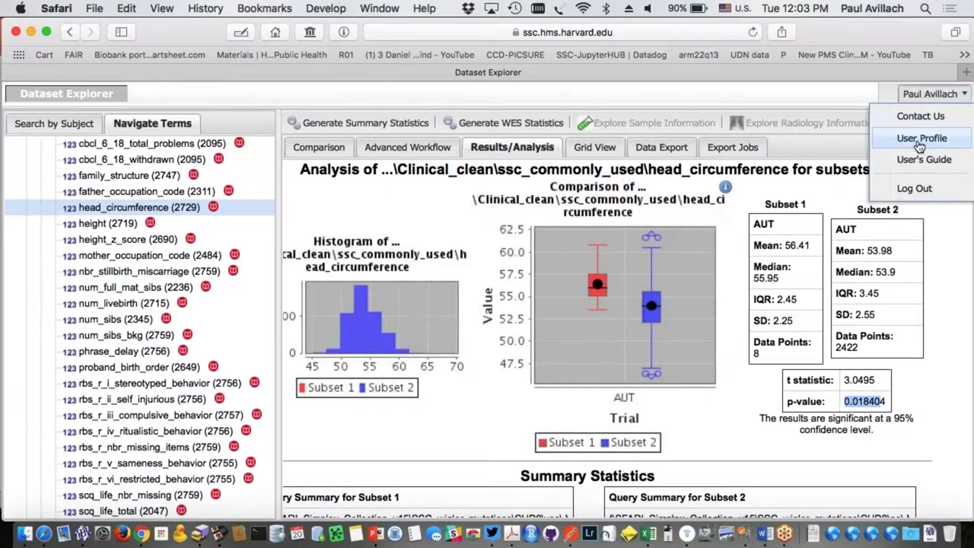
double_click(785, 252)
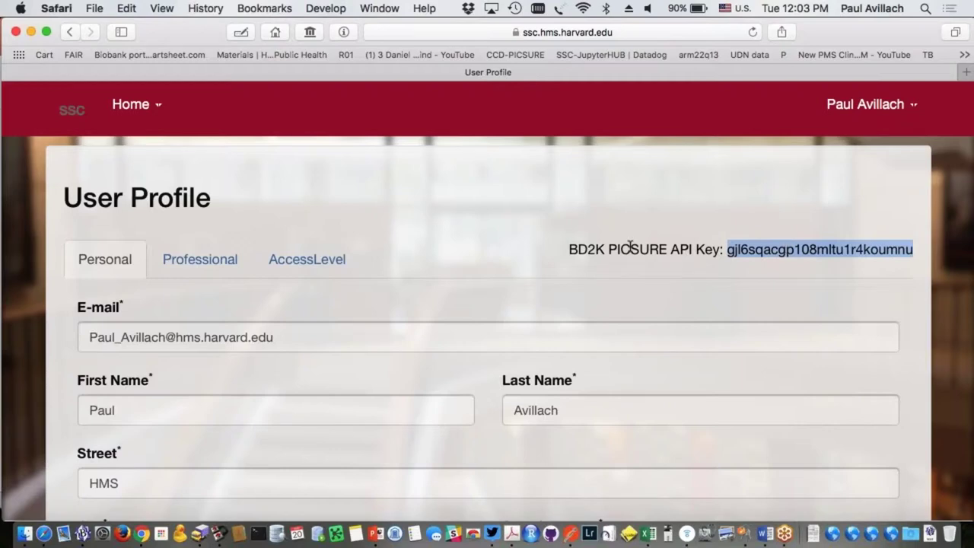
key(super+c)
click(422, 39)
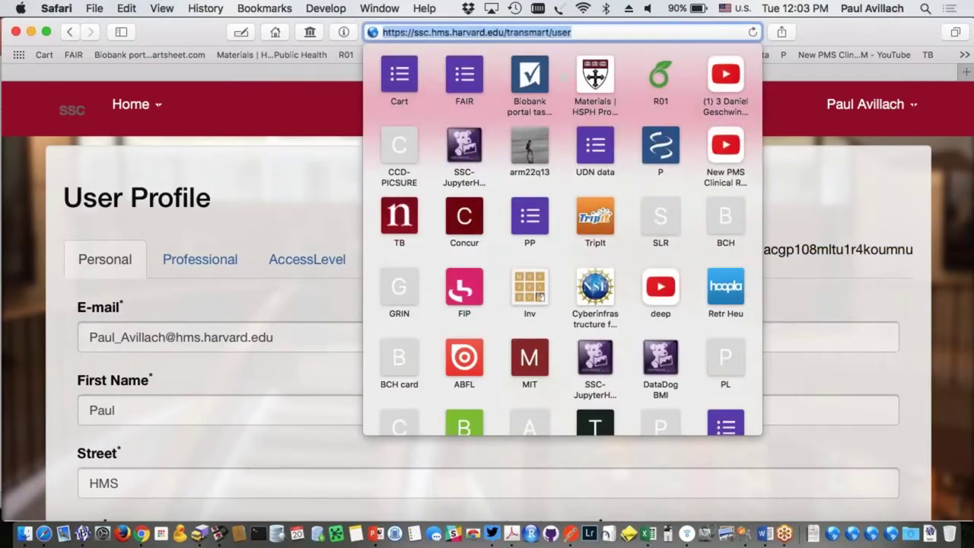
Switch to Postman and open the securityService/startSession request from the ssc-prod collection
click(570, 533)
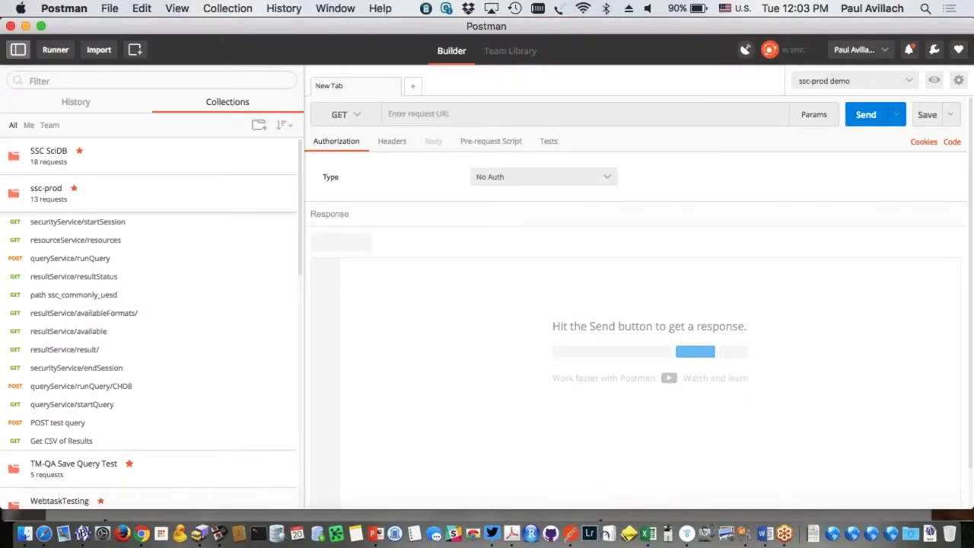
drag(317, 21, 341, 21)
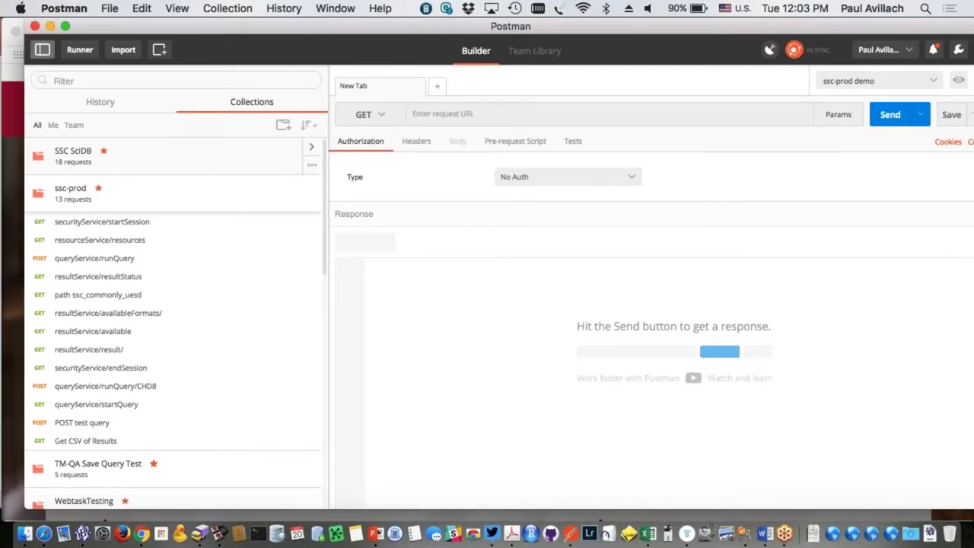
click(126, 230)
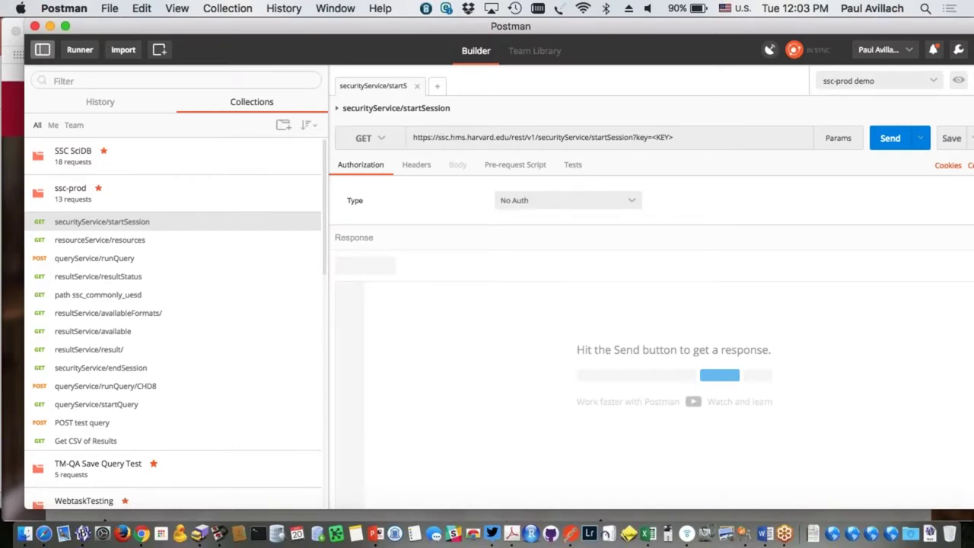
Try to start a session with a dummy value for the API key and send the resourceService/resources request
drag(652, 138, 674, 137)
text(sss)
click(890, 138)
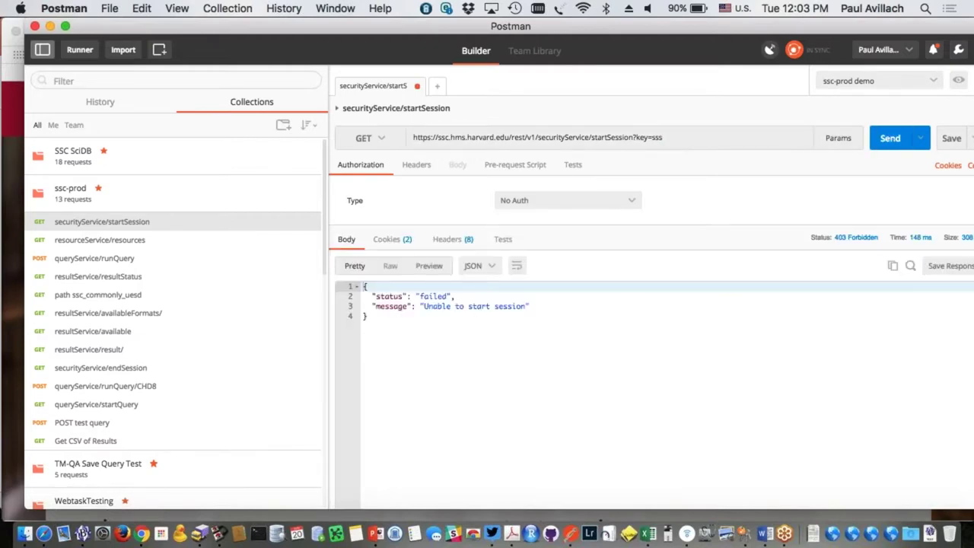
click(114, 240)
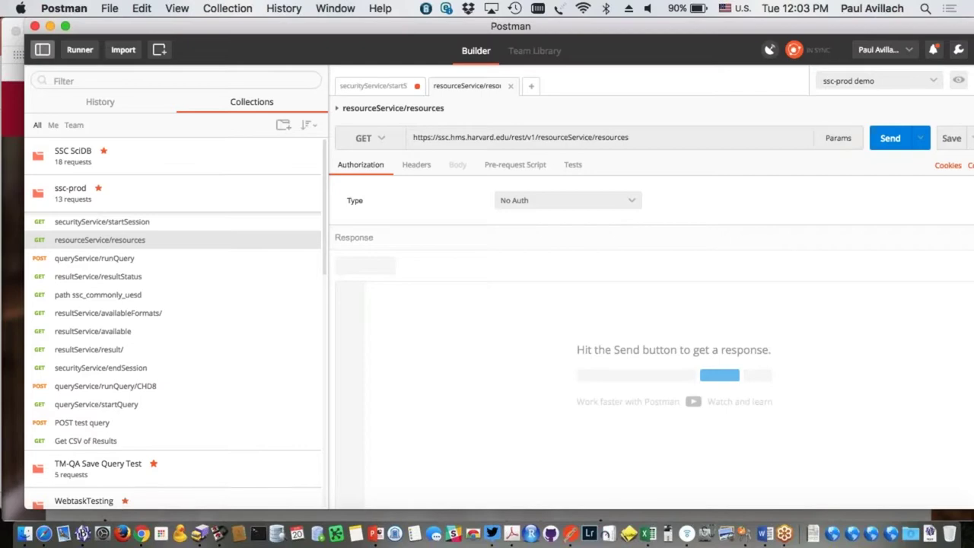
click(891, 137)
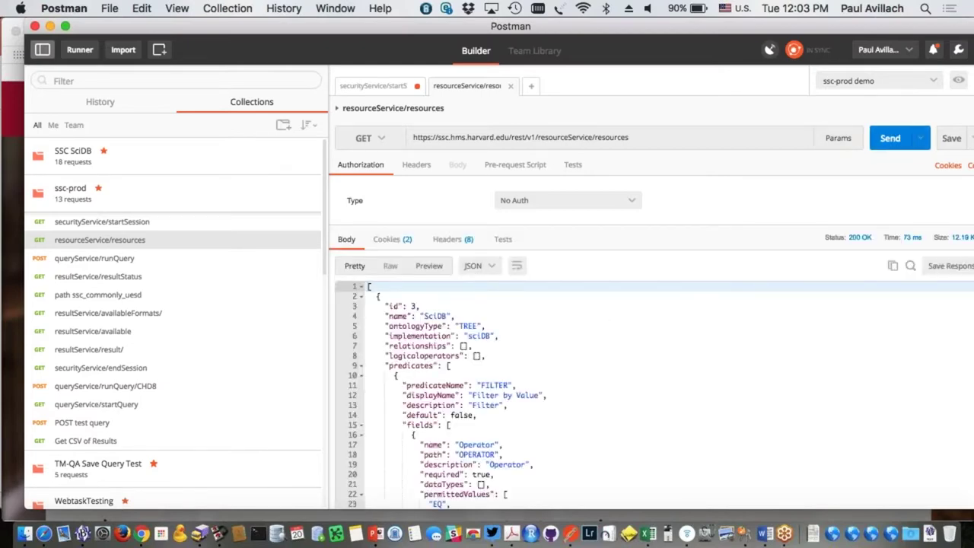
Replace the key value in the startSession request with the copied API key and send it
click(203, 223)
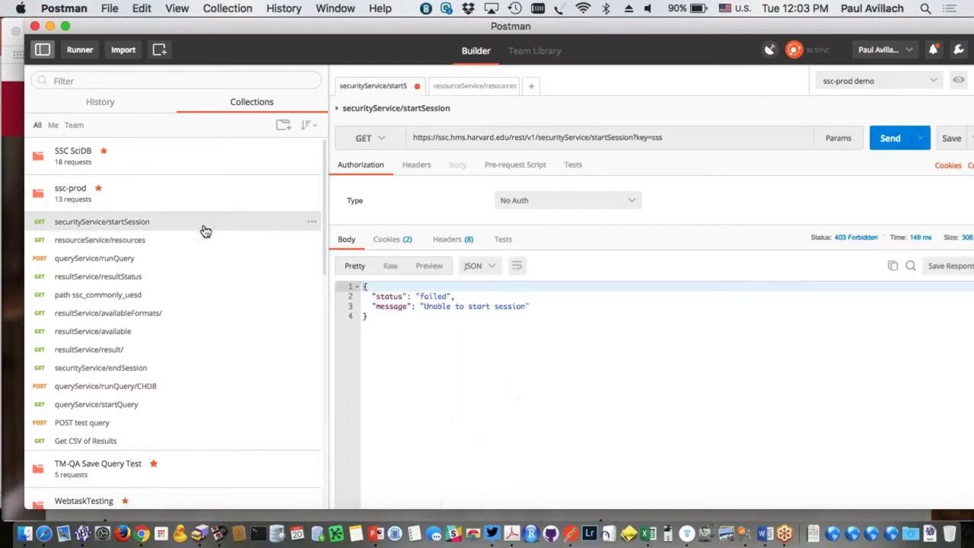
double_click(653, 137)
key(super+c)
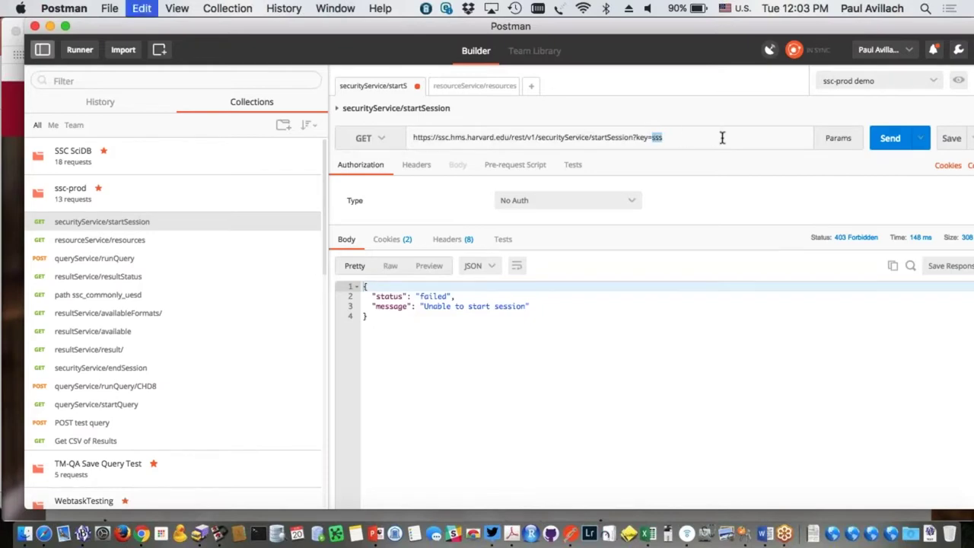
key(super+v)
click(899, 138)
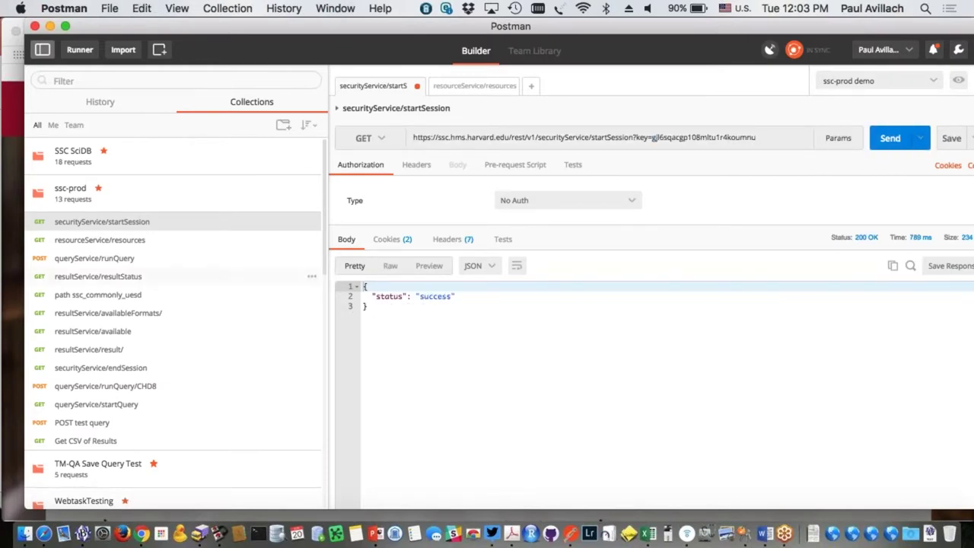
Close the old resources request, reopen resourceService/resources from the ssc-prod collection and send it
click(512, 86)
click(160, 240)
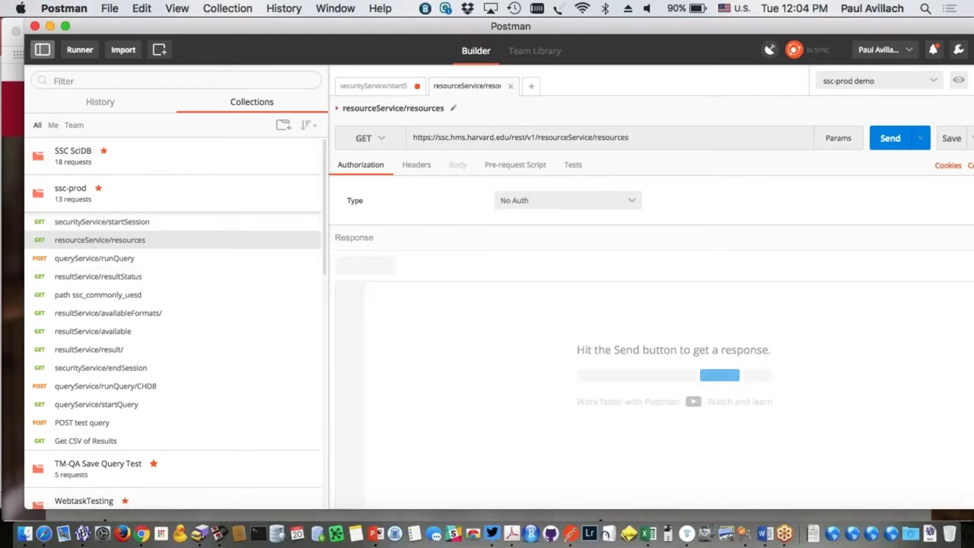
click(896, 137)
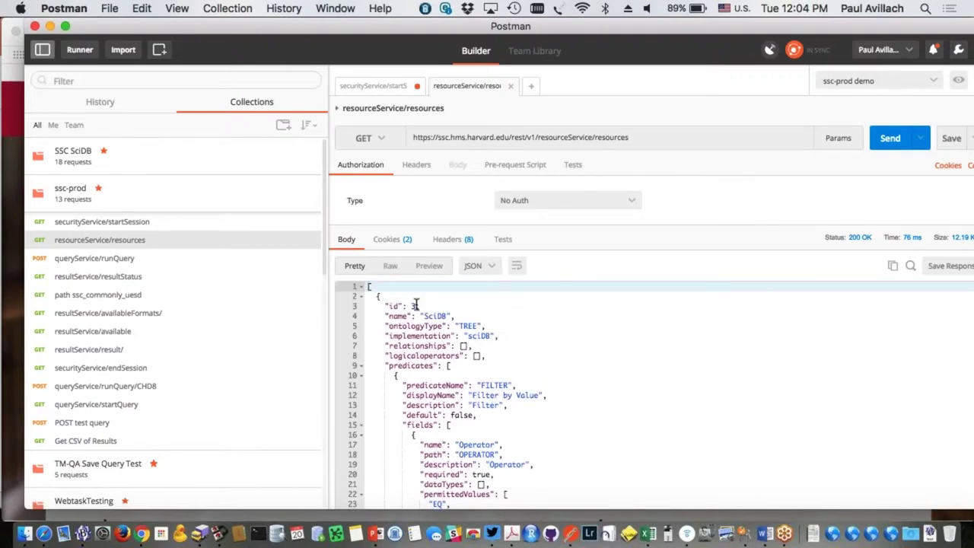
Examine the first resource in the response, including its FILTER predicate, operator field and permitted values
click(376, 296)
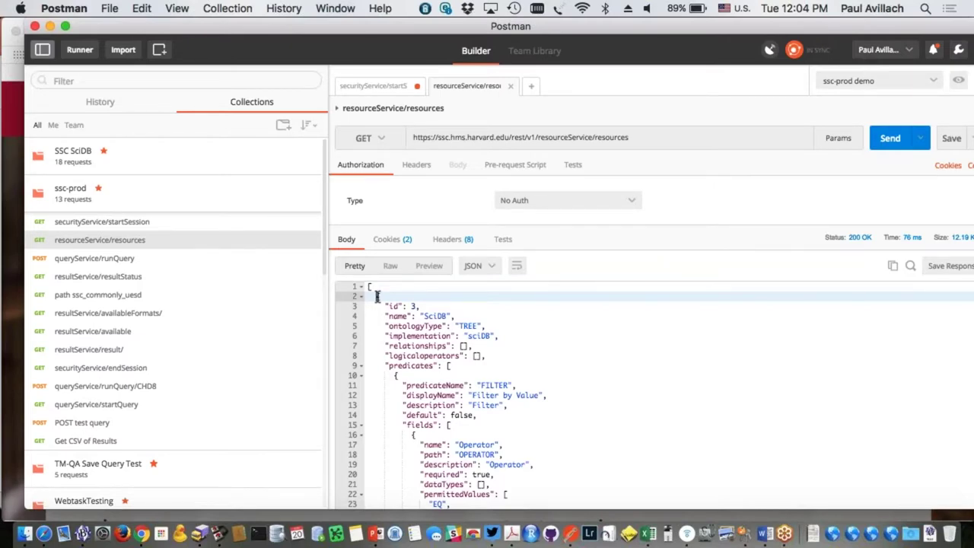
double_click(376, 296)
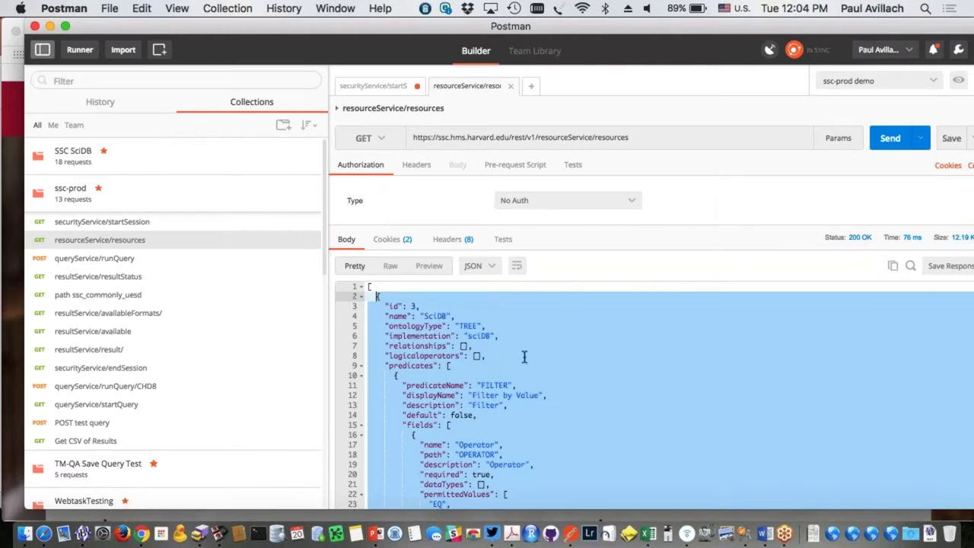
scroll(544, 367, down, 1)
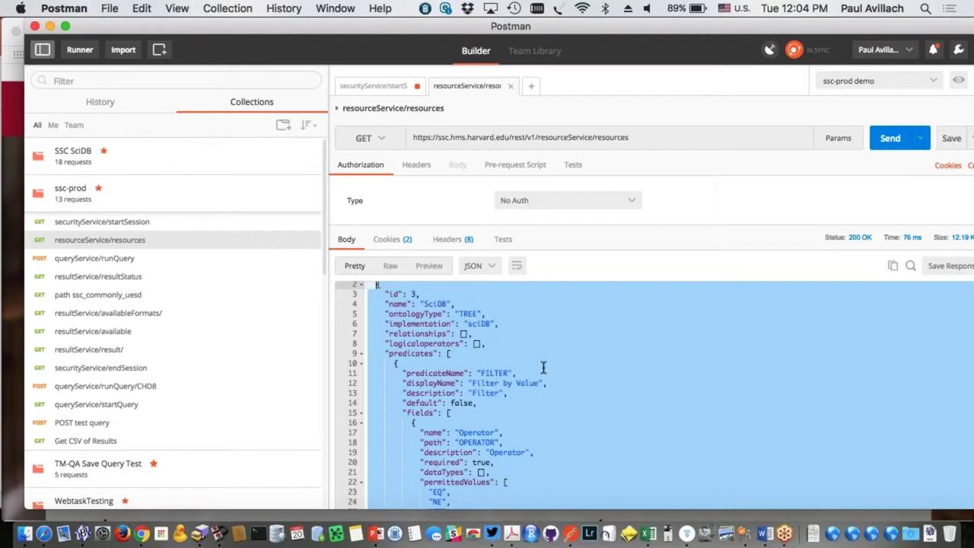
scroll(544, 368, down, 6)
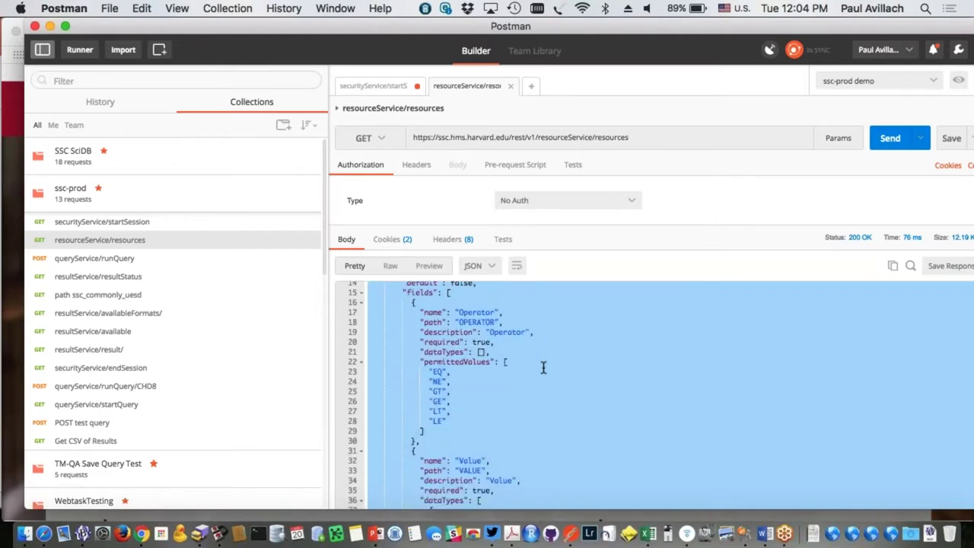
scroll(544, 368, down, 2)
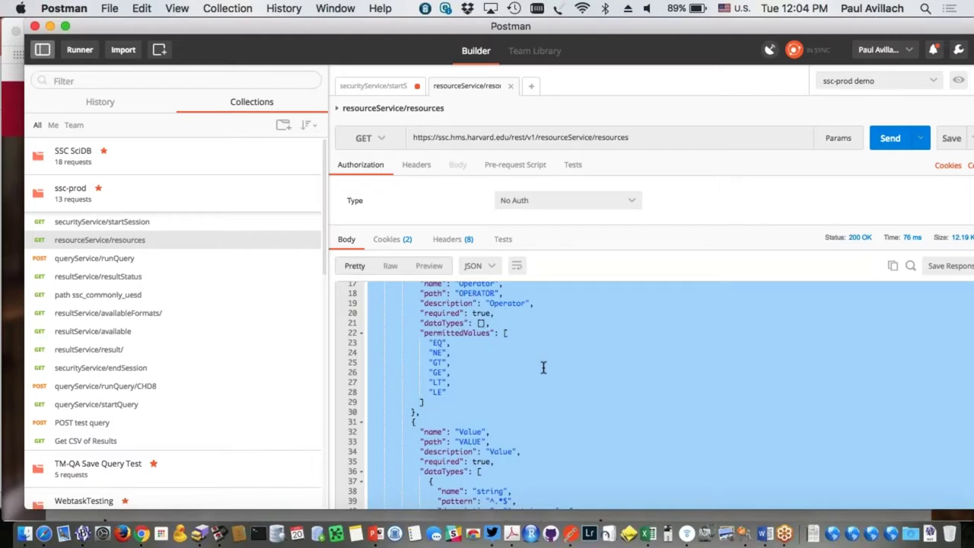
scroll(544, 368, down, 1)
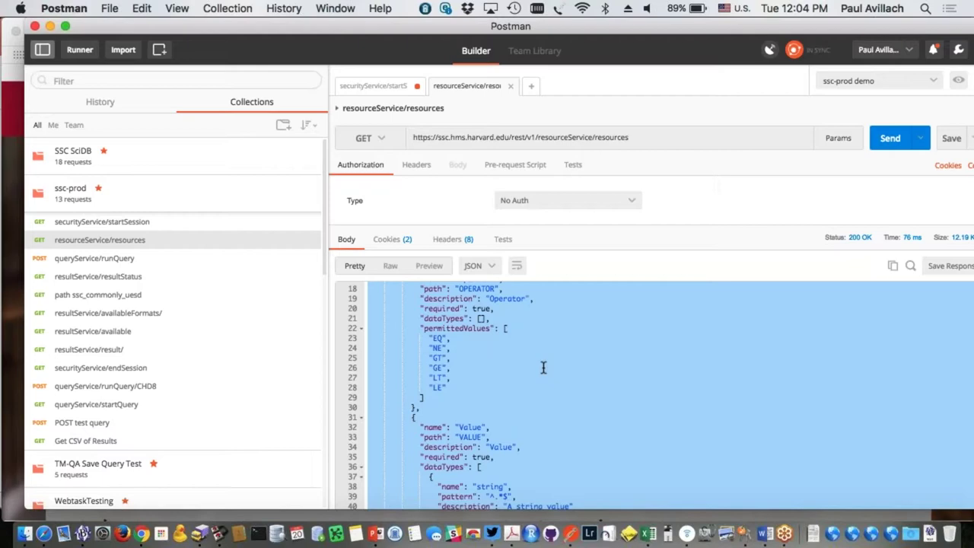
scroll(543, 368, up, 5)
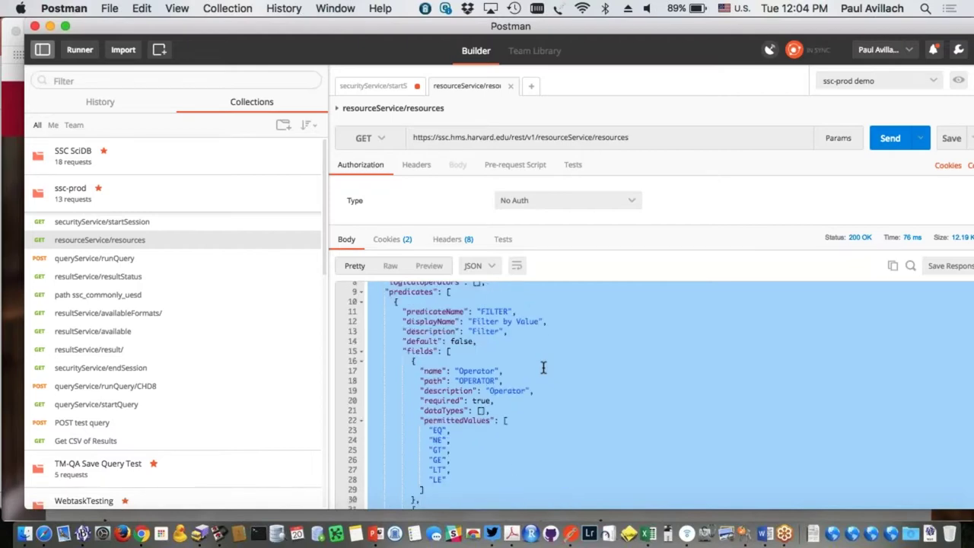
scroll(543, 368, down, 20)
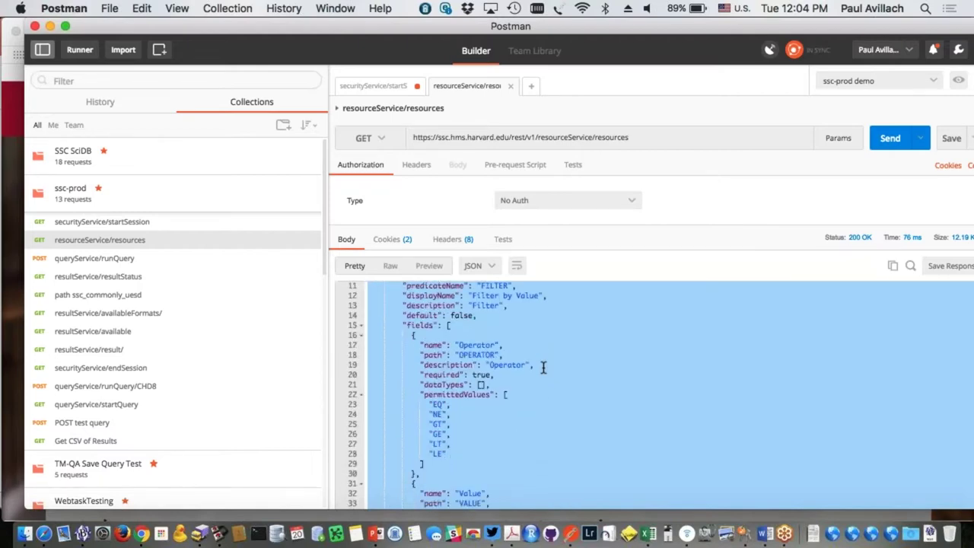
Examine the AGGREGATE select operation in the response, including its Function permitted values and Dimension field
scroll(543, 368, down, 17)
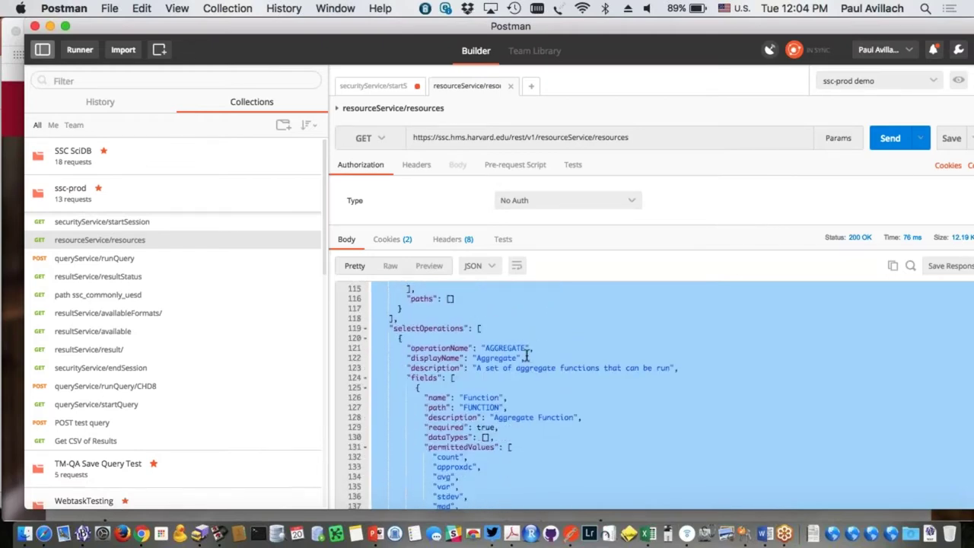
scroll(517, 373, down, 1)
scroll(517, 373, down, 2)
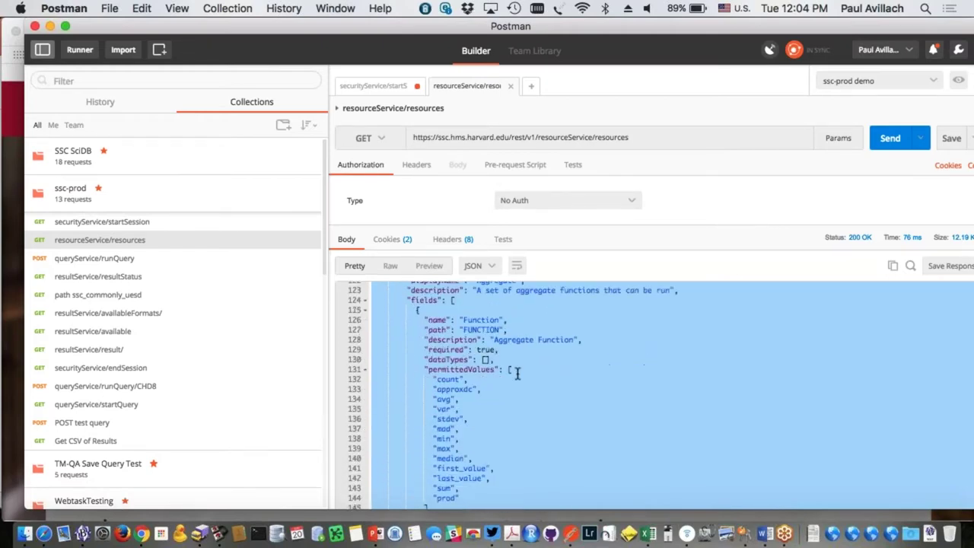
scroll(521, 432, down, 2)
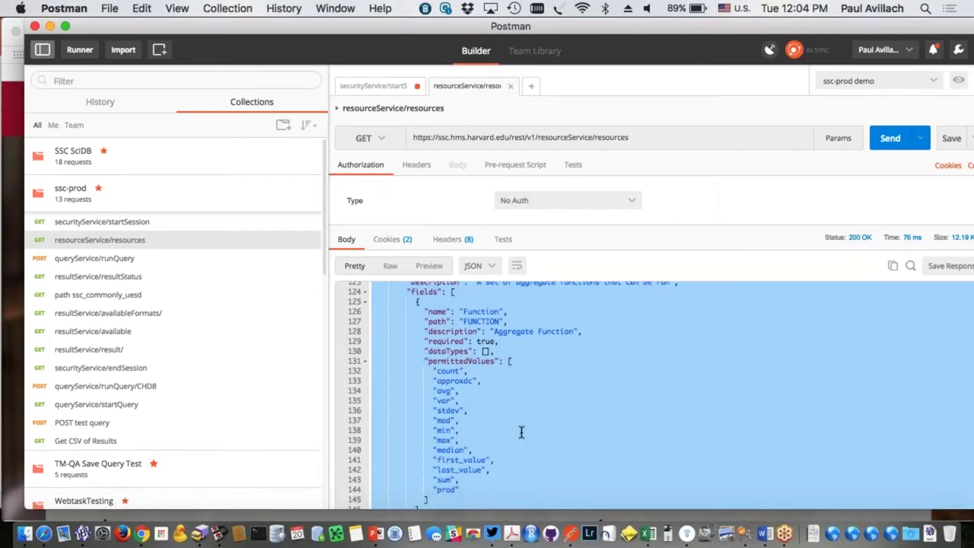
scroll(520, 432, down, 15)
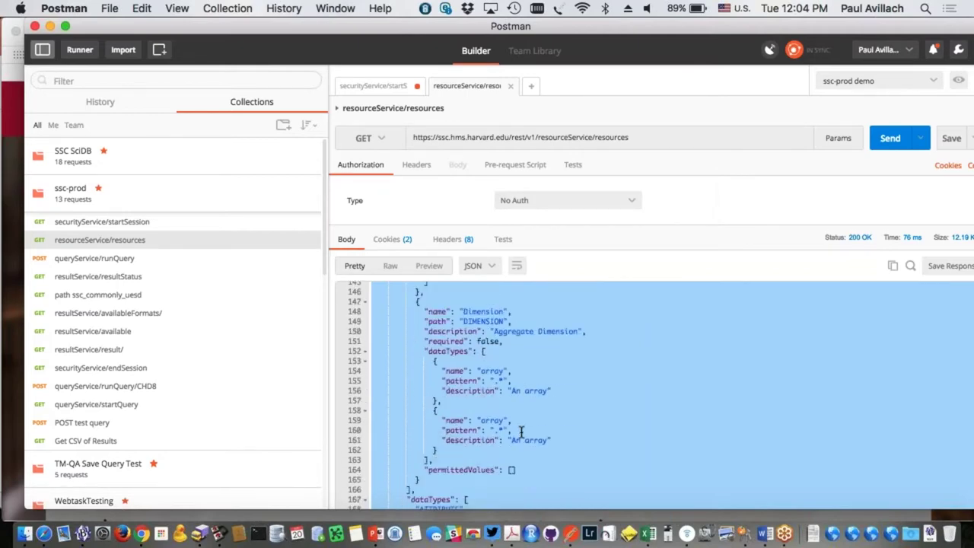
Examine the ExAC resource in the response, including its ENSEMBL, QUERY and REGION predicates and its chromosome, position and variant fields
scroll(521, 432, down, 20)
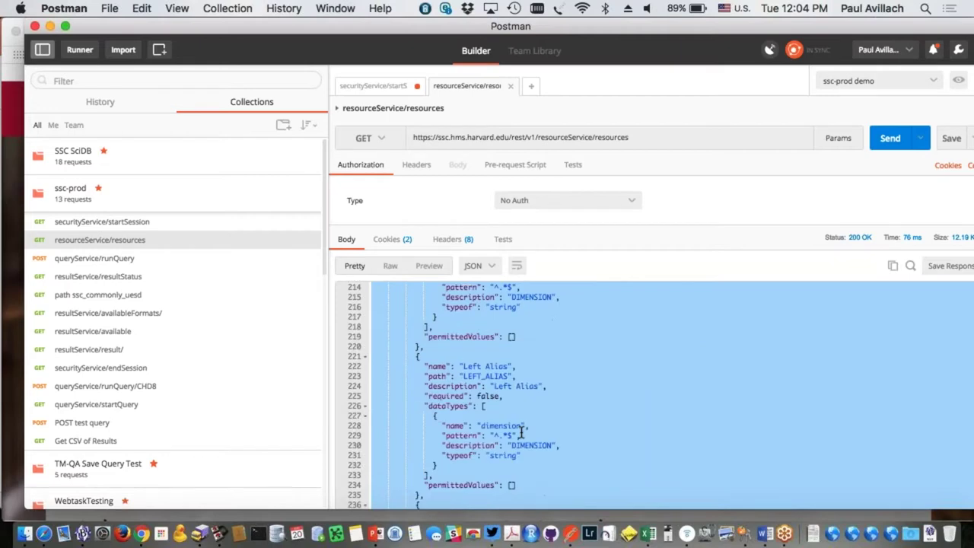
scroll(521, 432, down, 19)
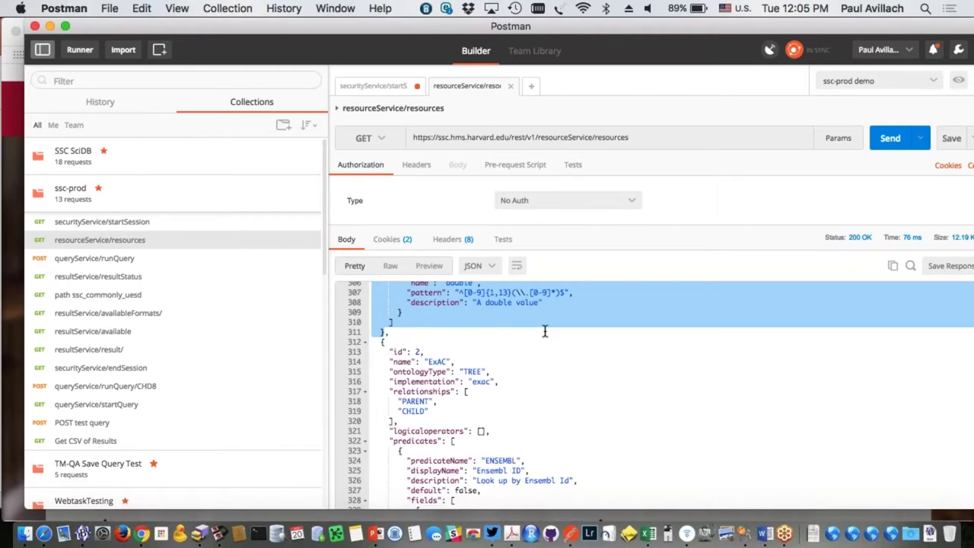
click(380, 341)
key(super+shift+Down)
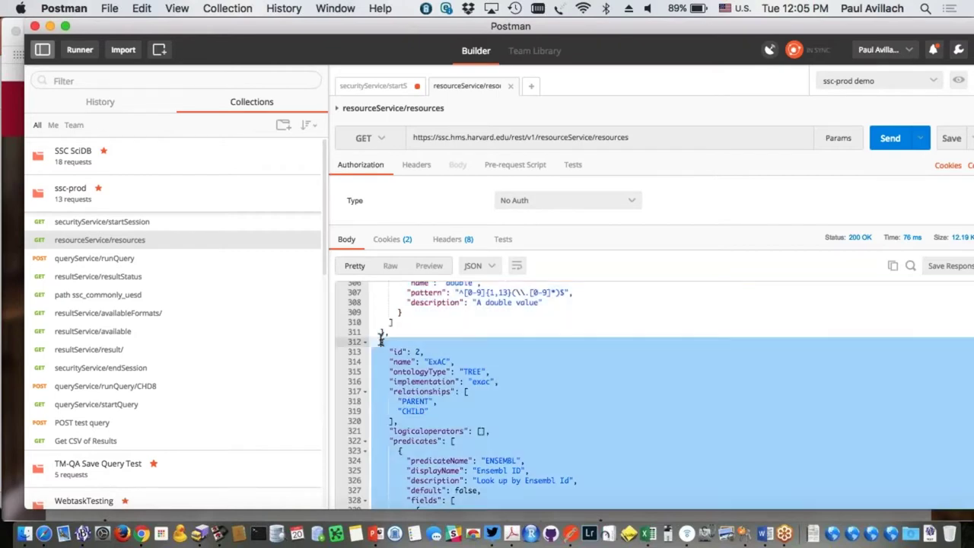
scroll(509, 368, down, 1)
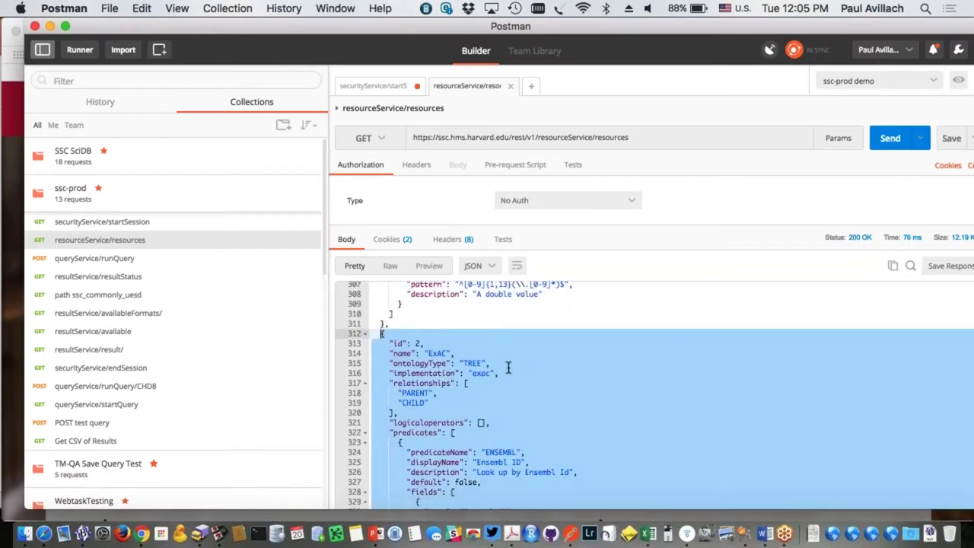
scroll(508, 368, down, 5)
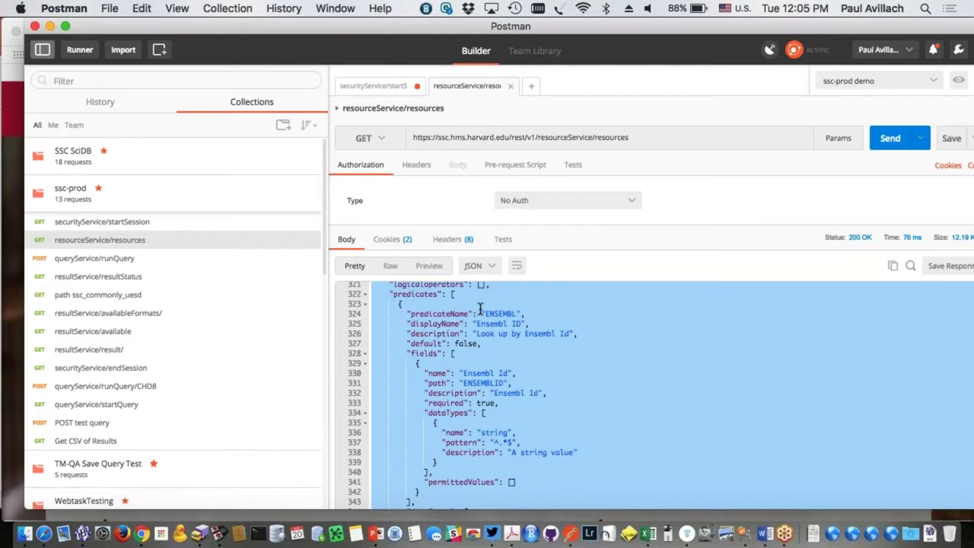
scroll(544, 386, down, 1)
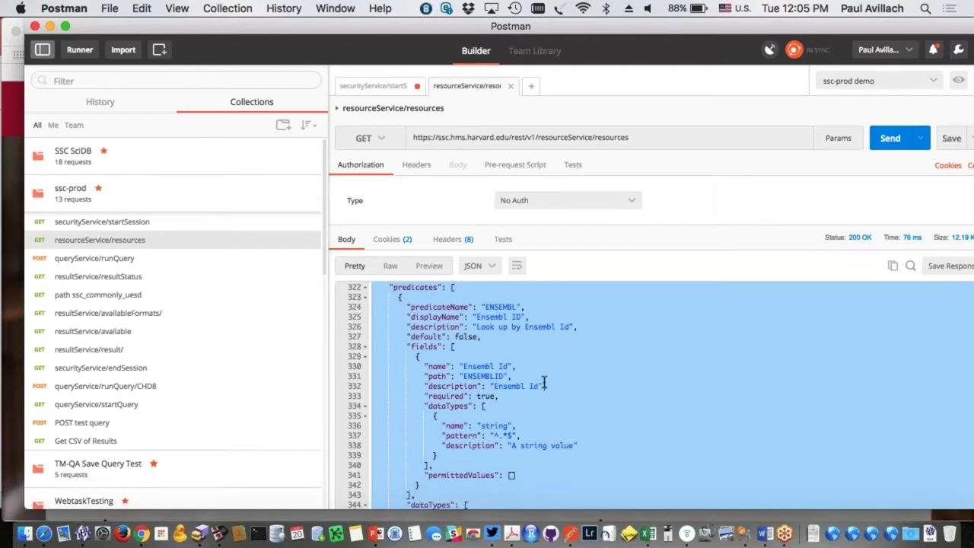
scroll(533, 387, down, 3)
scroll(522, 389, down, 10)
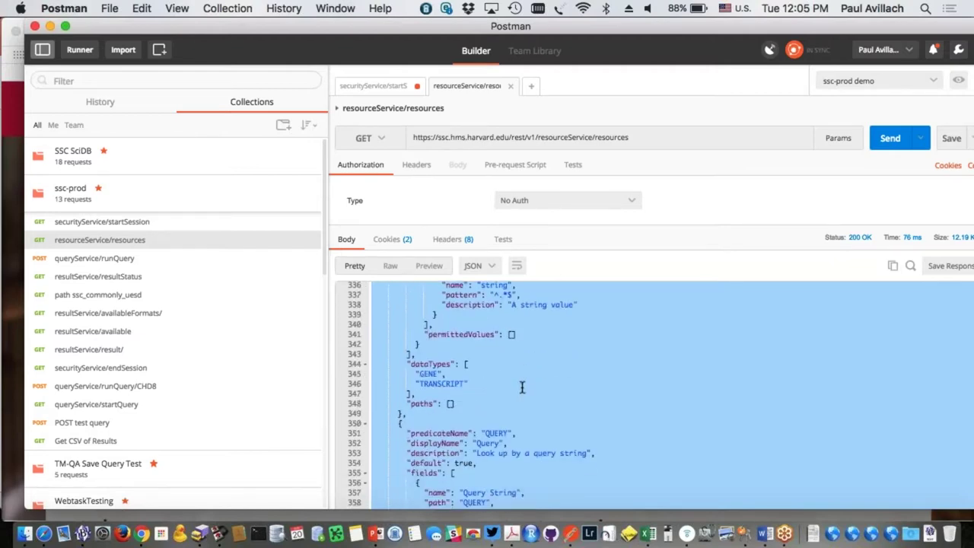
scroll(525, 396, down, 4)
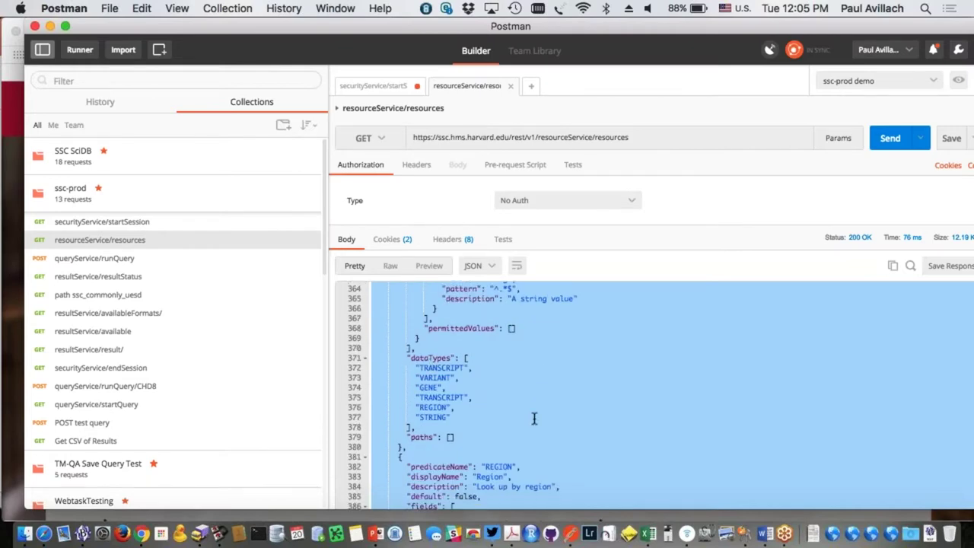
scroll(534, 419, down, 20)
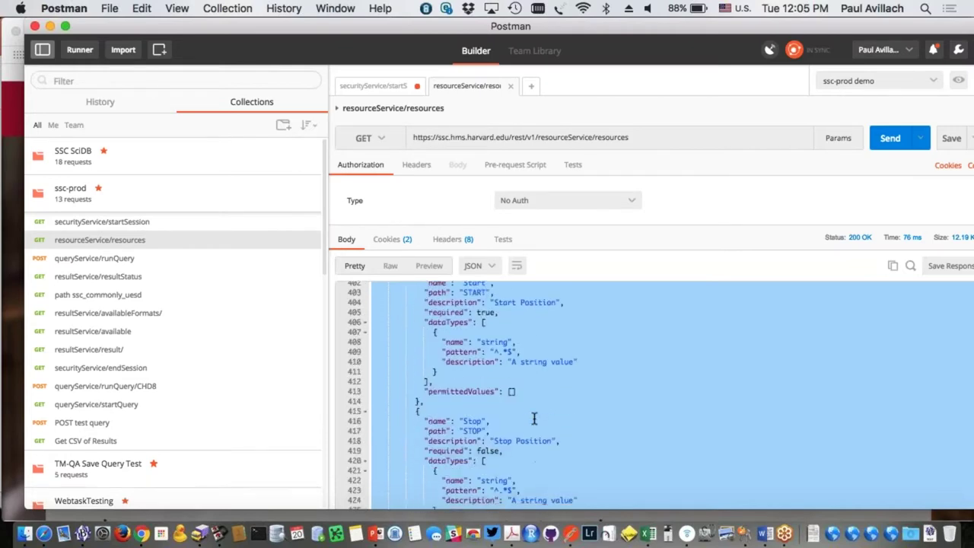
scroll(534, 418, down, 14)
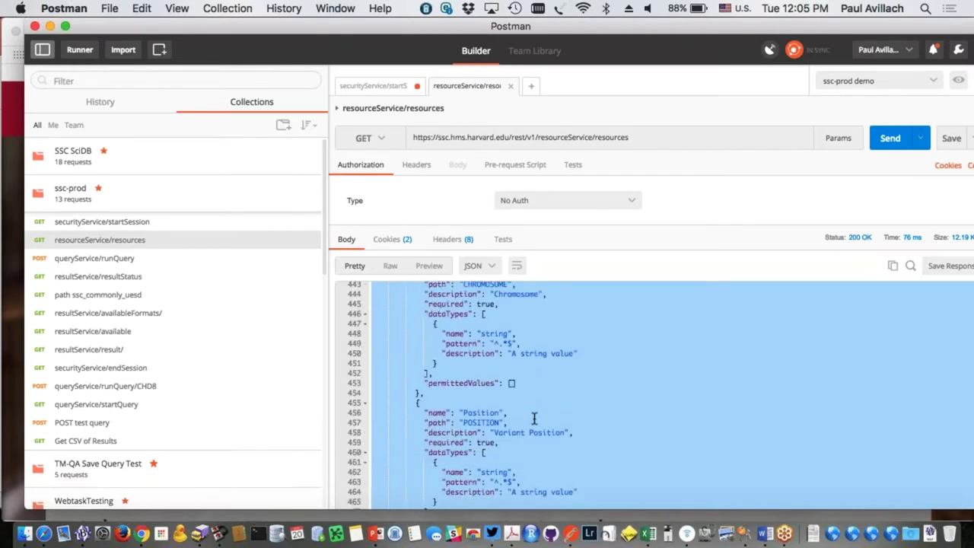
scroll(535, 418, down, 18)
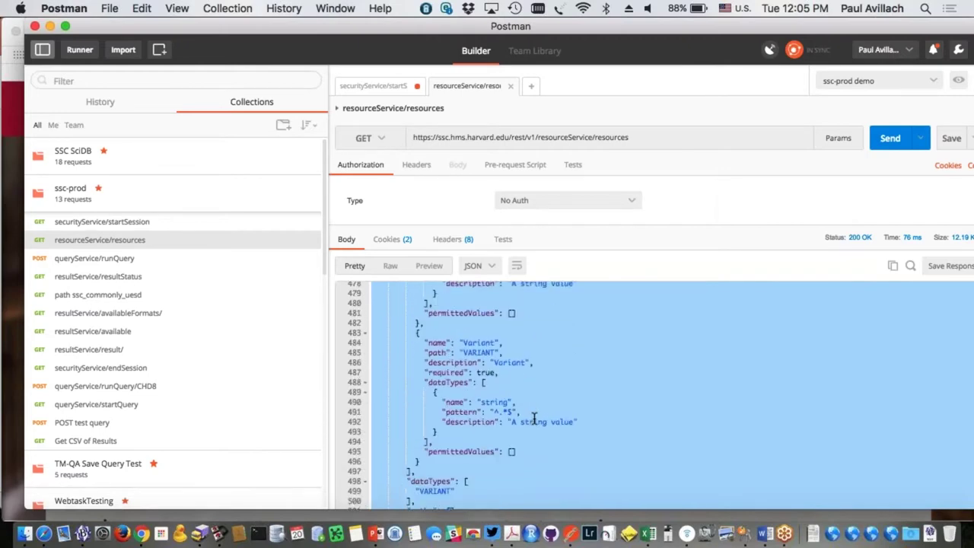
scroll(535, 419, down, 20)
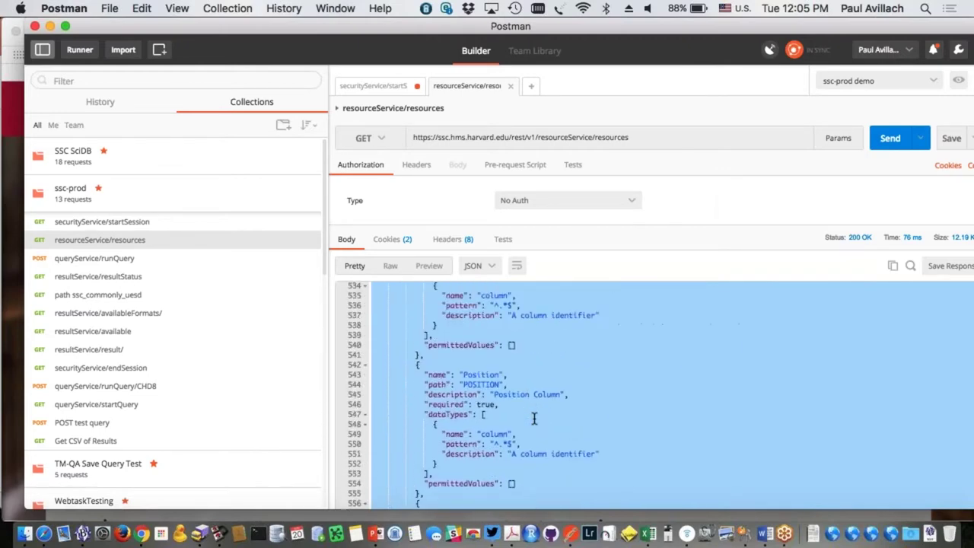
scroll(535, 419, down, 15)
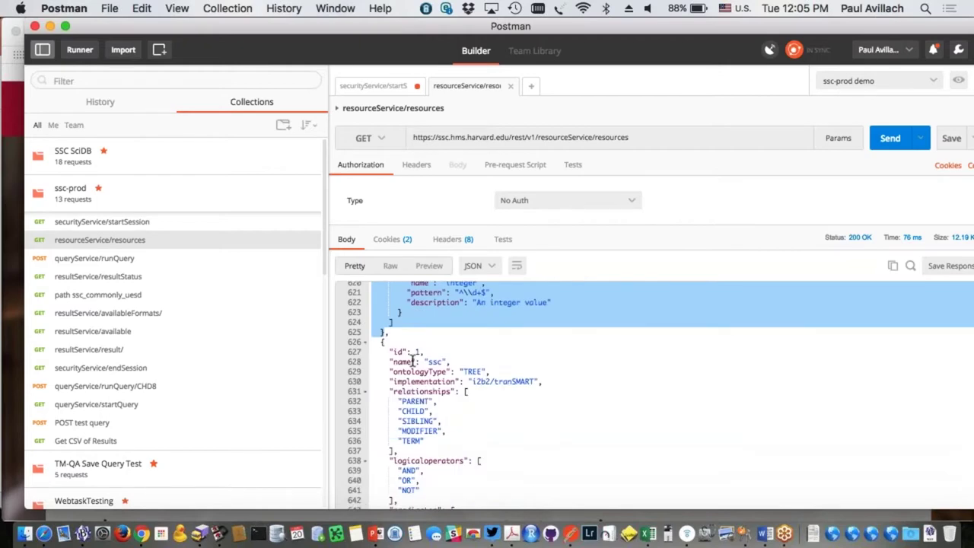
Examine the ssc resource in the response, including its relationships, logical operators, CONTAINS predicate and constraint operators
double_click(382, 342)
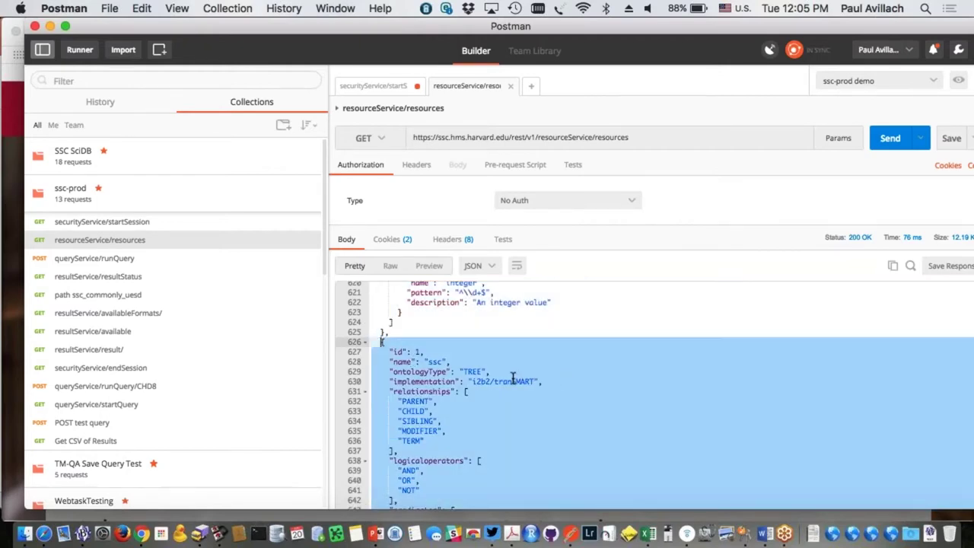
scroll(502, 431, down, 3)
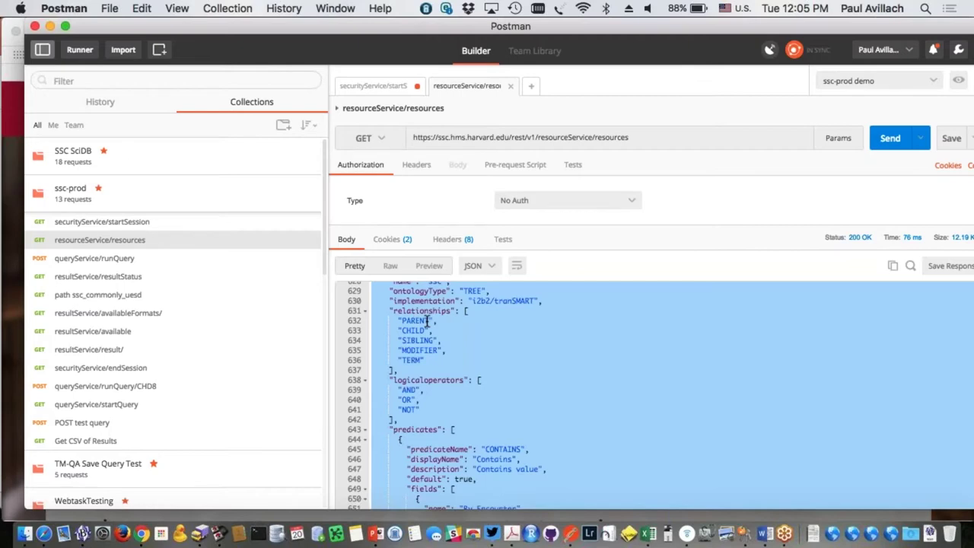
scroll(430, 369, down, 1)
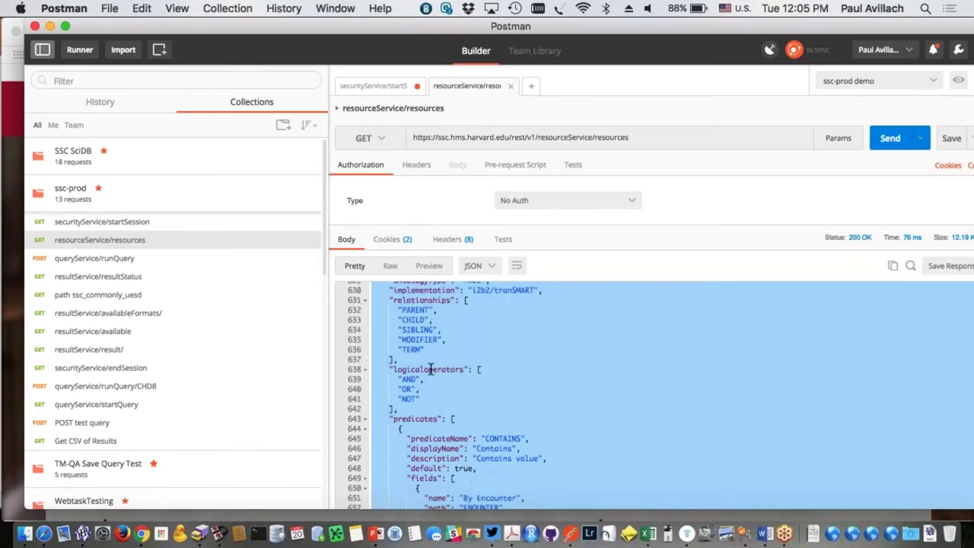
scroll(430, 369, down, 10)
scroll(430, 369, down, 8)
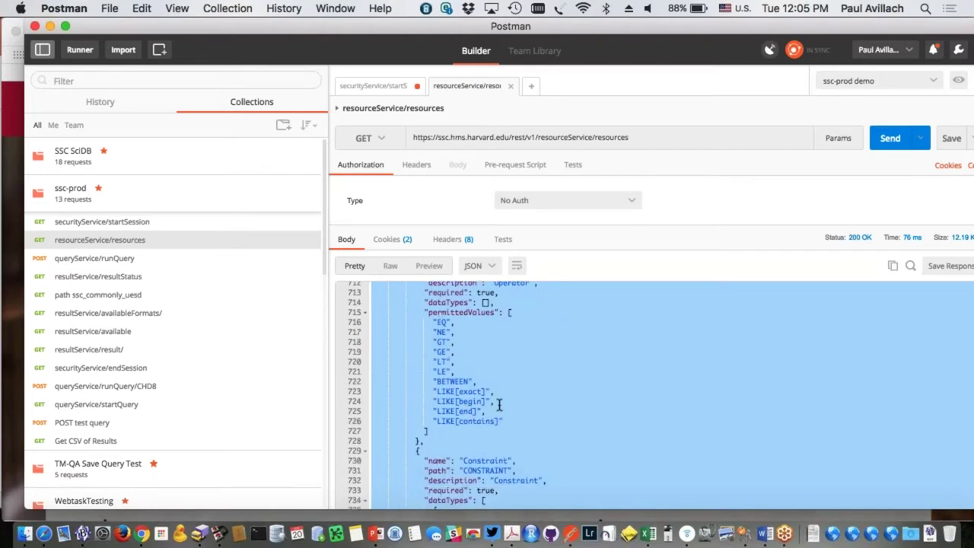
scroll(498, 403, down, 20)
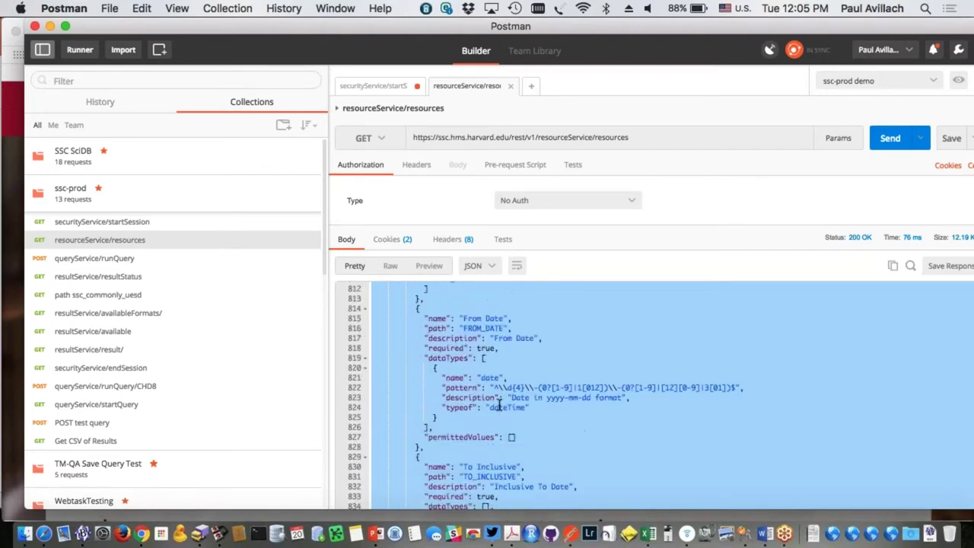
scroll(500, 406, down, 1)
scroll(485, 342, up, 15)
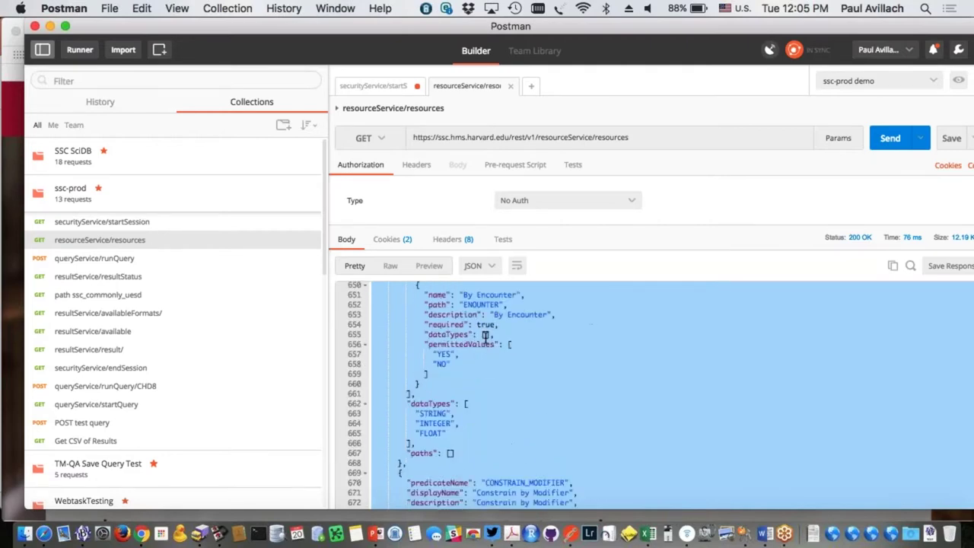
Open the queryService/runQuery request from the ssc-prod collection, review the select and where clauses of its JSON body, and send it
click(120, 261)
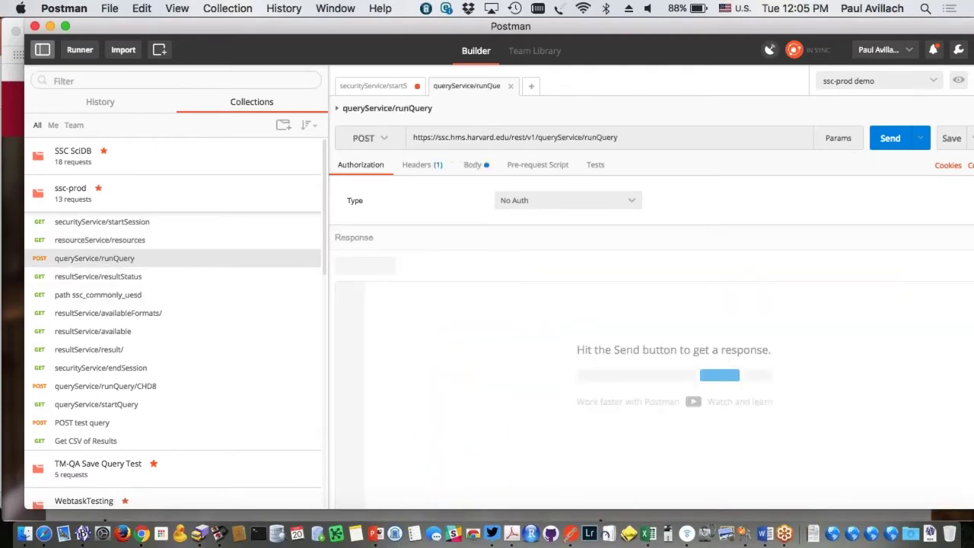
click(474, 166)
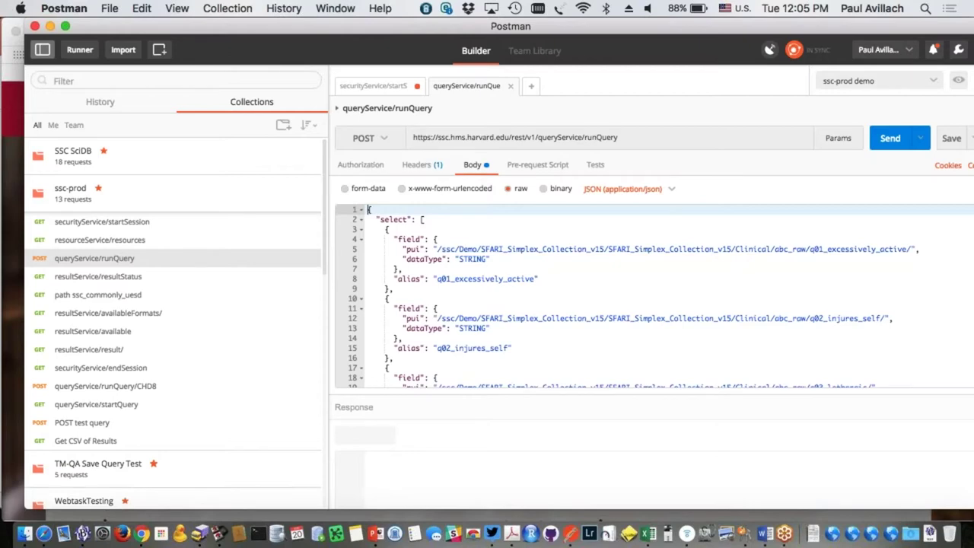
scroll(577, 266, down, 6)
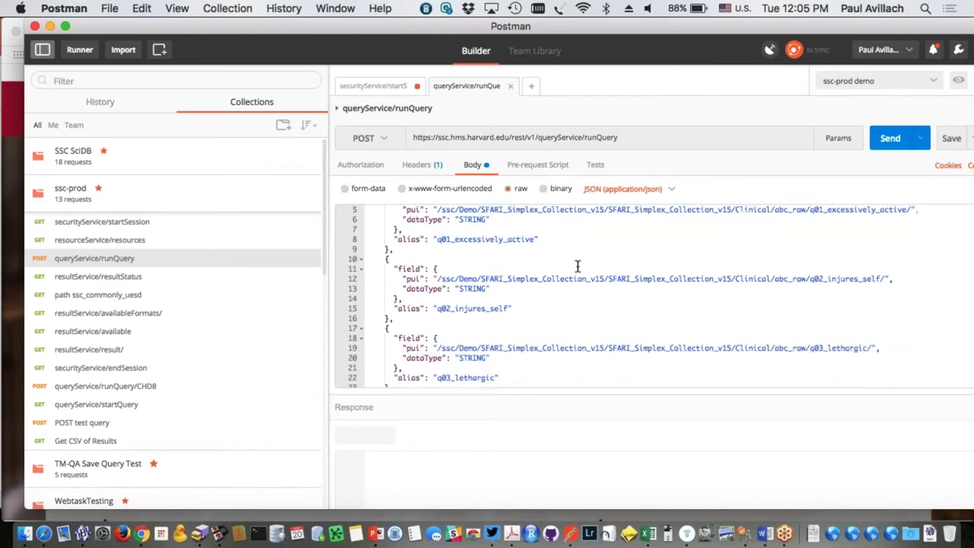
scroll(832, 293, down, 4)
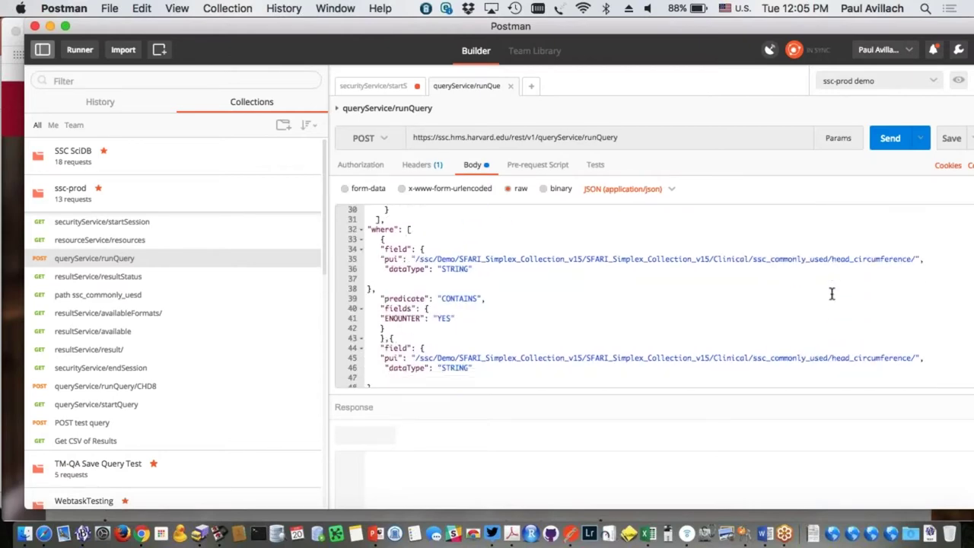
scroll(744, 326, down, 3)
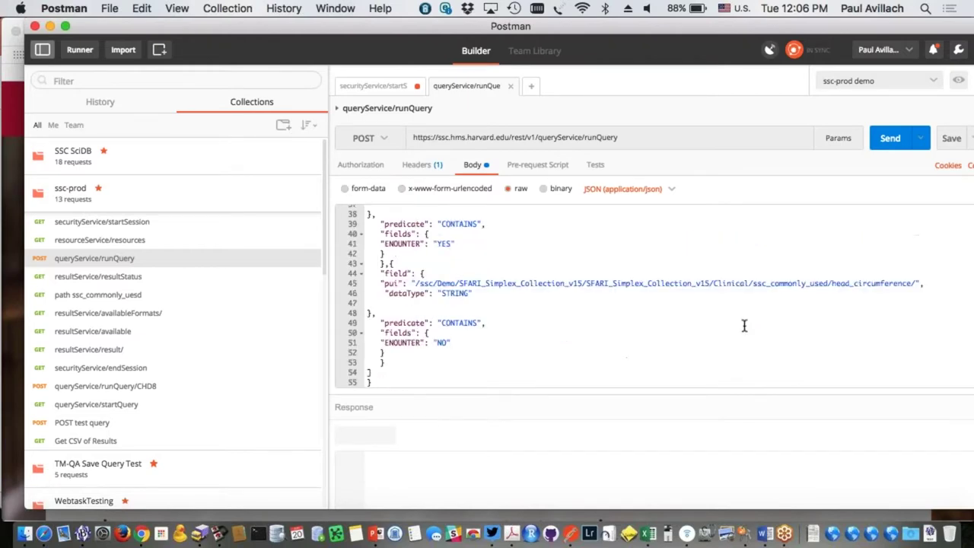
click(892, 141)
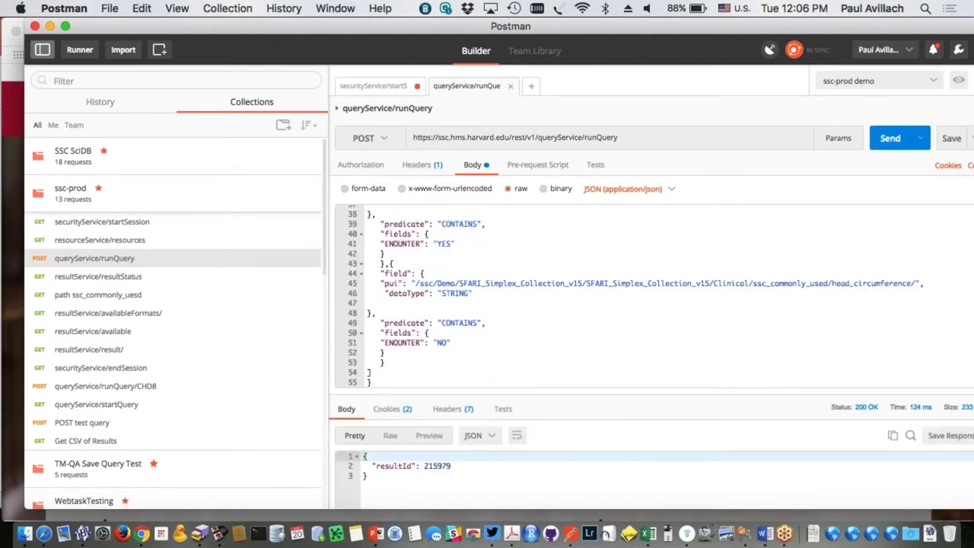
Copy the returned resultId 215979, put it in place of the old ID in the resultService/resultStatus URL, and send that request
double_click(439, 465)
key(super+c)
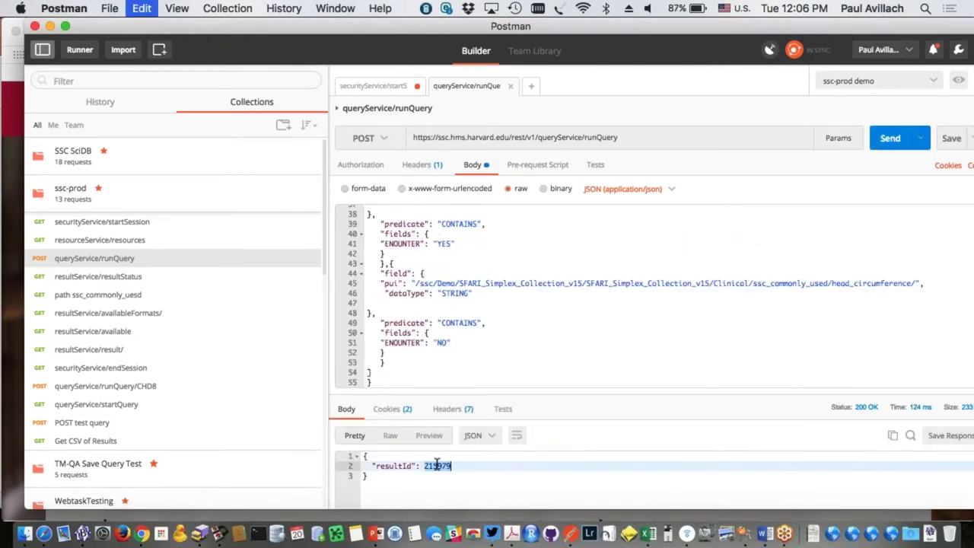
click(114, 276)
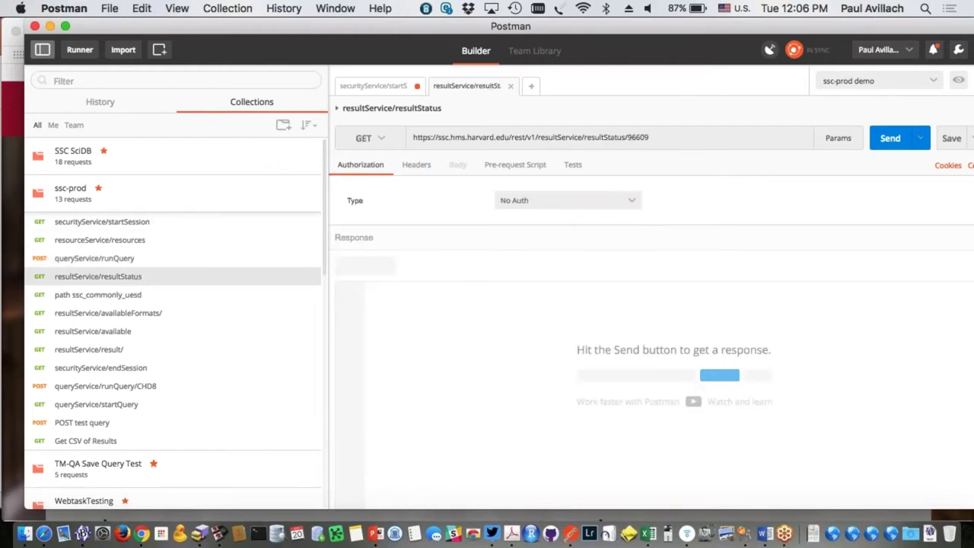
double_click(639, 136)
key(super+v)
click(887, 142)
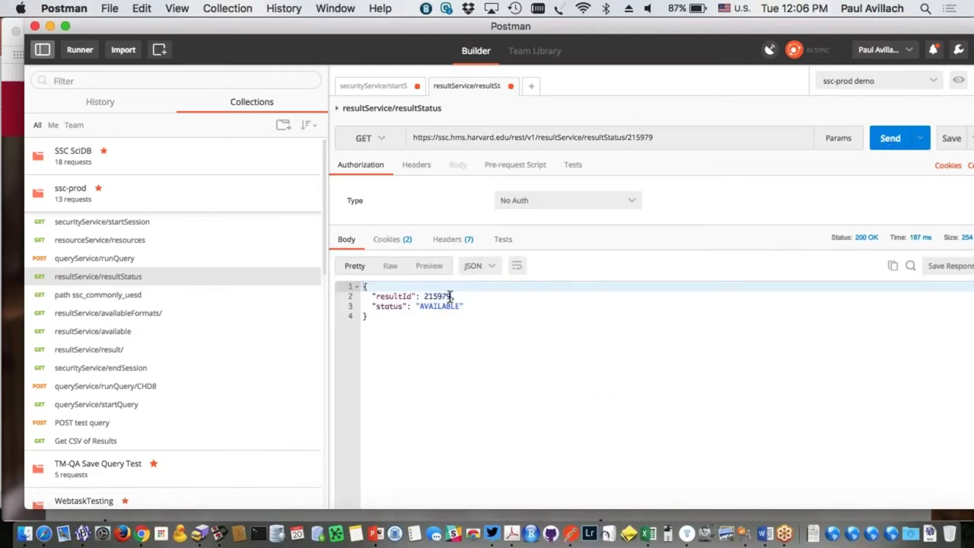
Open the resultService/availableFormats/ request, replace the ID in its URL with 215979, and send it
click(155, 314)
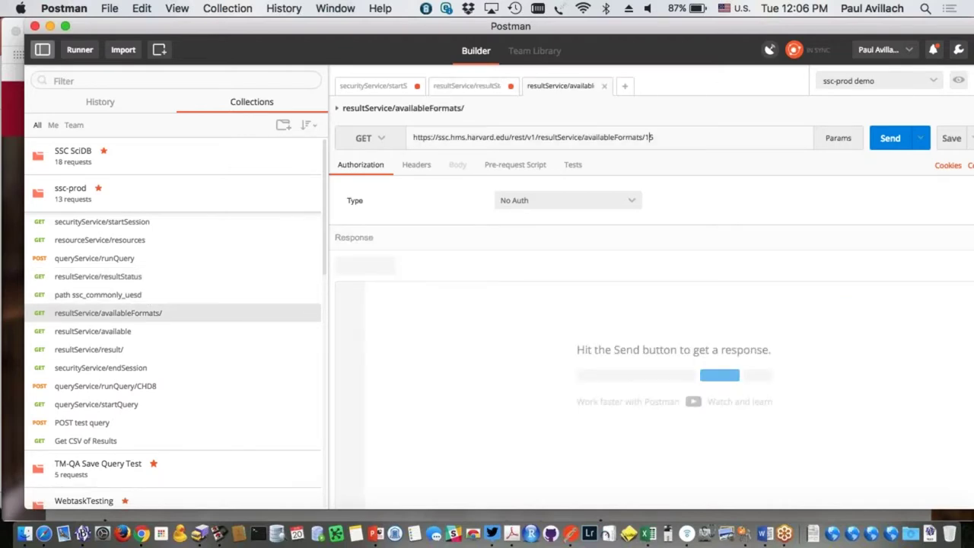
key(super+v)
click(887, 140)
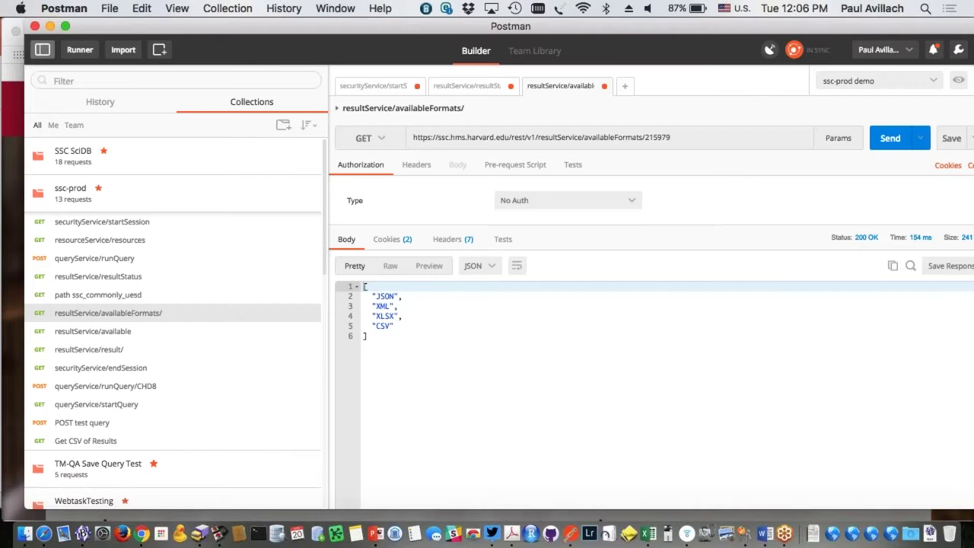
Open the resultService/result/ request, set its URL to result 215979 in CSV format, send it, and review the returned rows
click(156, 333)
click(146, 351)
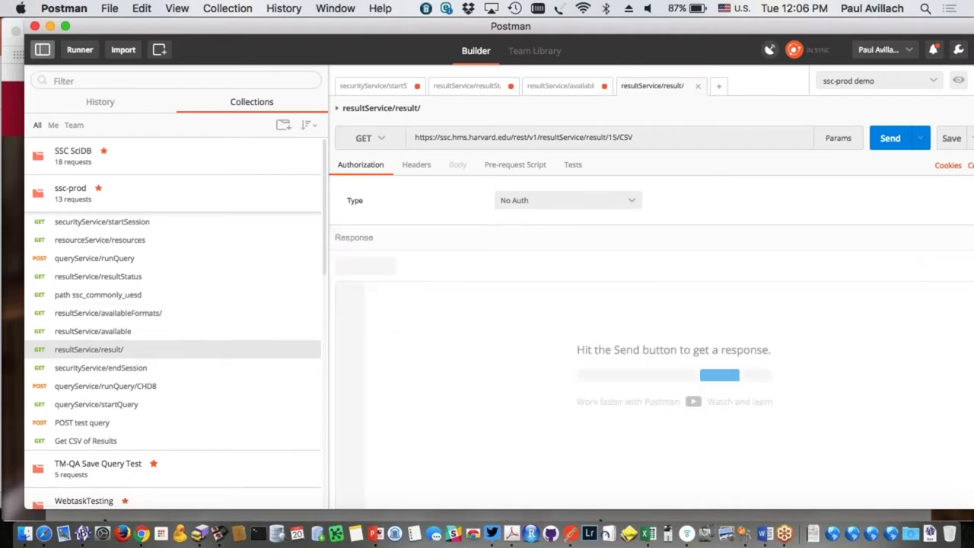
double_click(611, 137)
key(super+v)
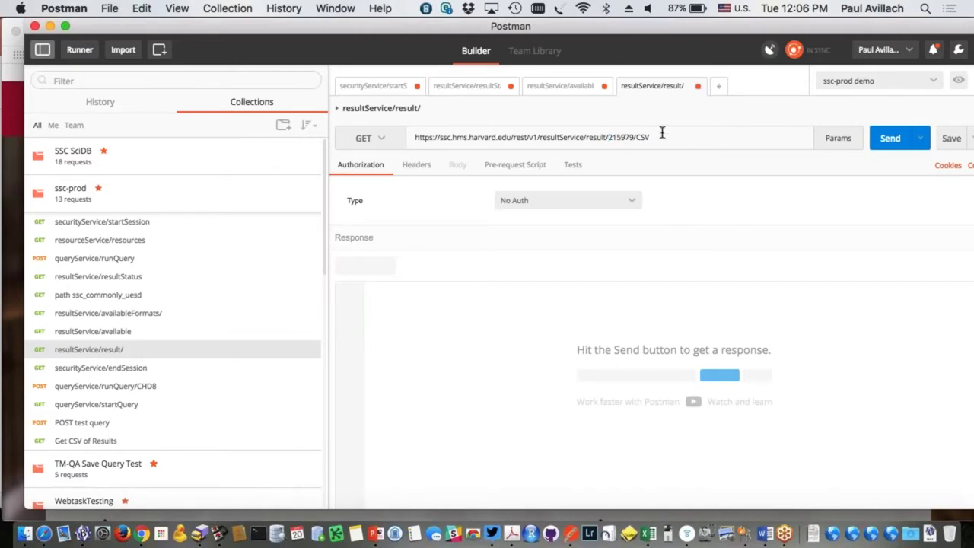
click(888, 137)
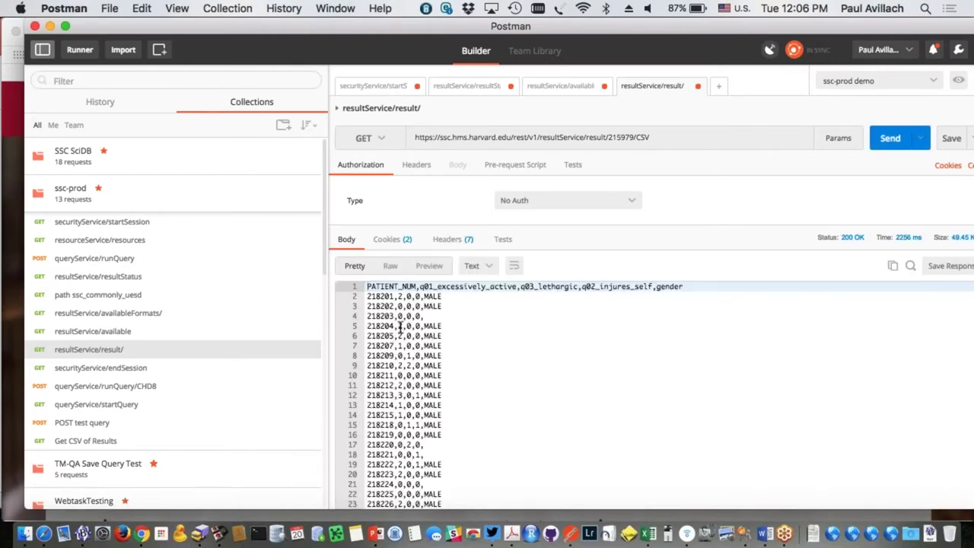
scroll(399, 327, down, 3)
scroll(411, 367, down, 3)
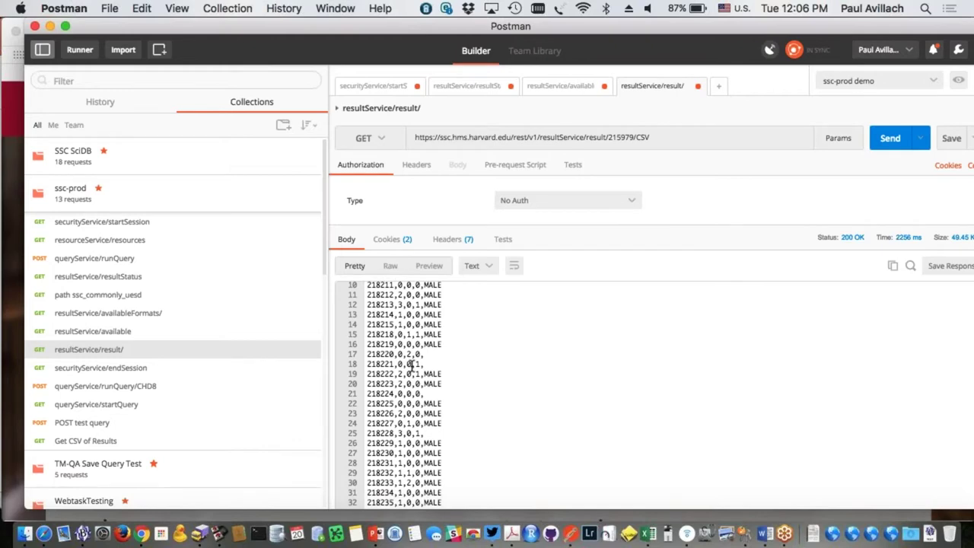
scroll(398, 331, up, 6)
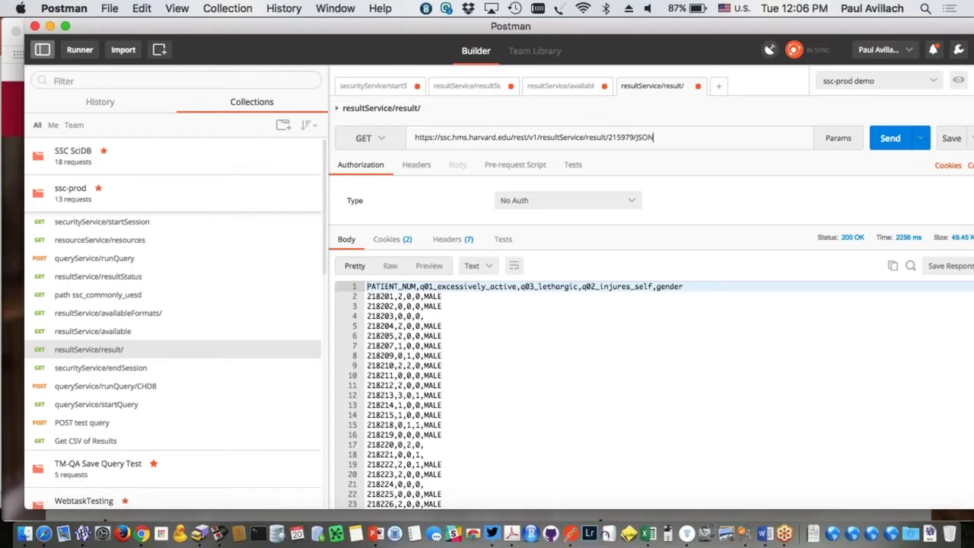
Send the resultService/result/ request for result 215979 in JSON format and review the returned columns and data entries
click(891, 138)
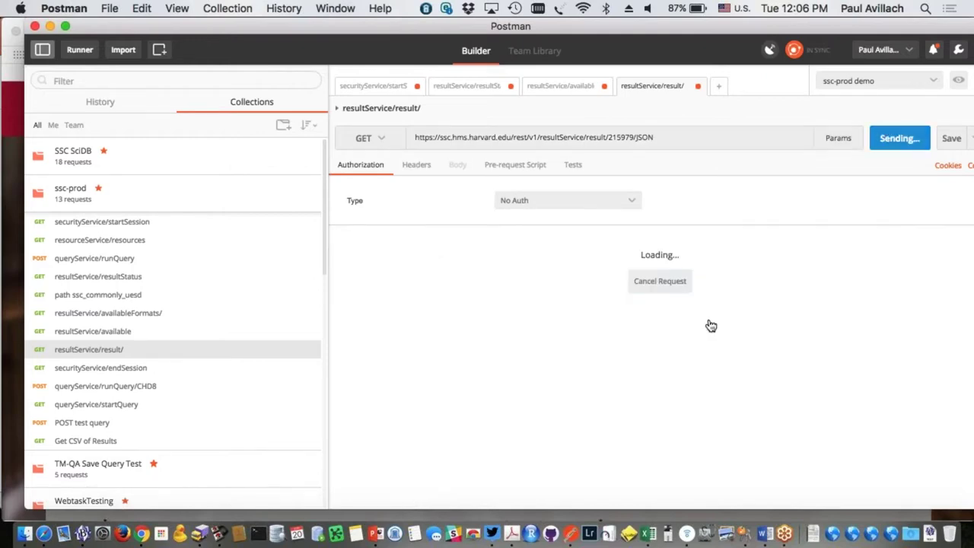
scroll(710, 326, down, 10)
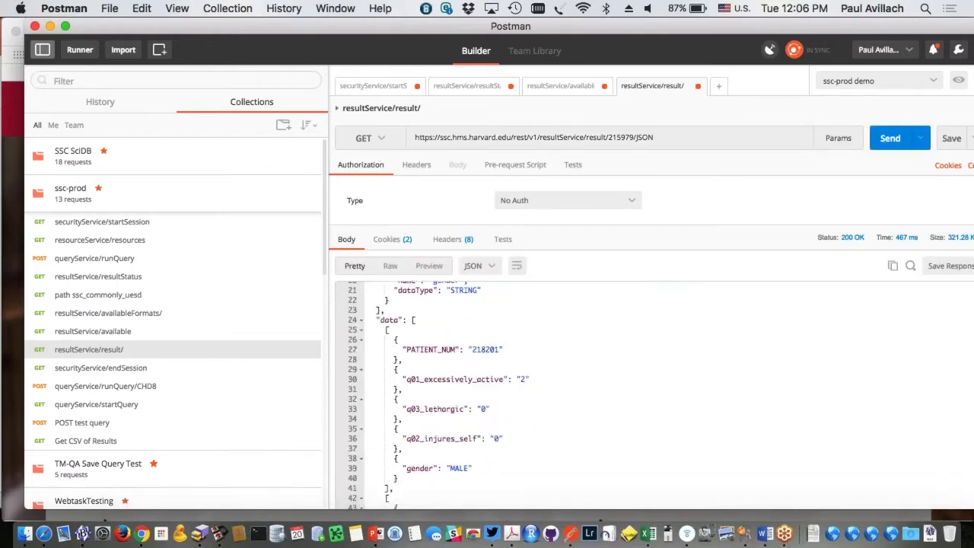
scroll(655, 392, down, 10)
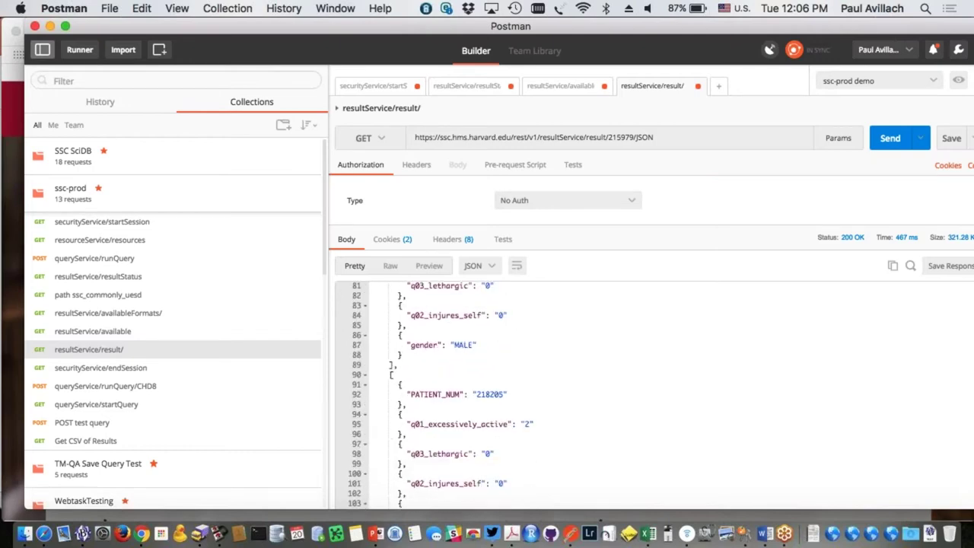
scroll(654, 394, up, 1)
scroll(654, 395, up, 15)
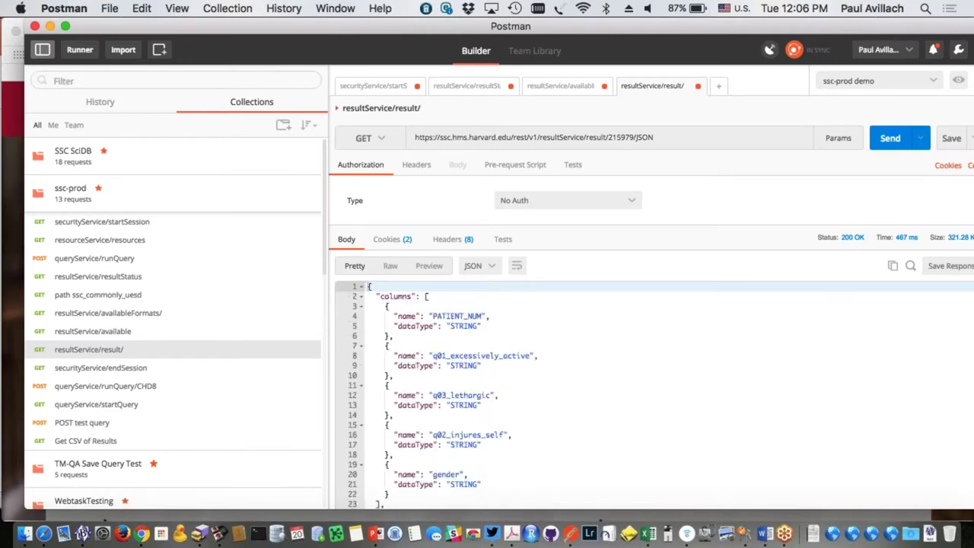
Move the Postman window aside, switch to Safari, and load ssc-hub.hms.harvard.edu in place of the user profile page
drag(371, 28, 416, 312)
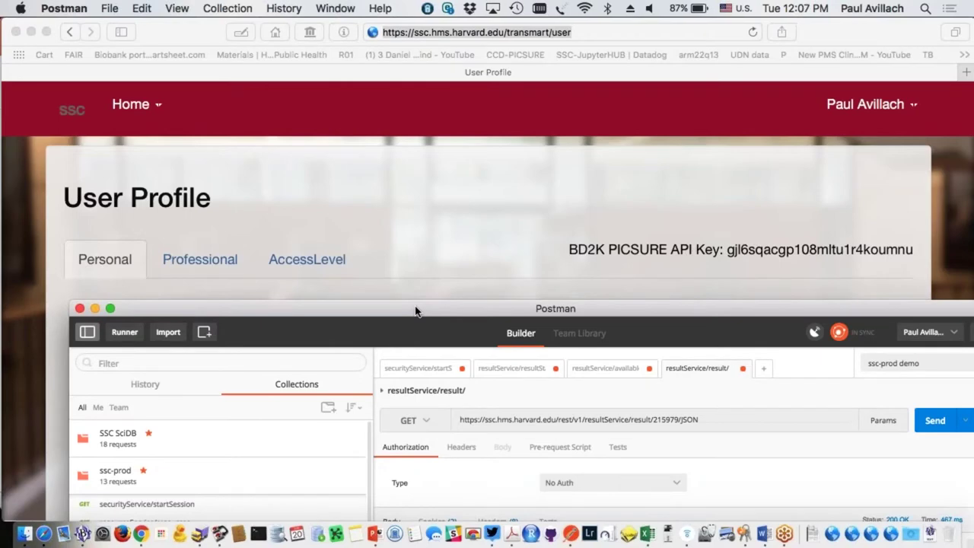
click(427, 32)
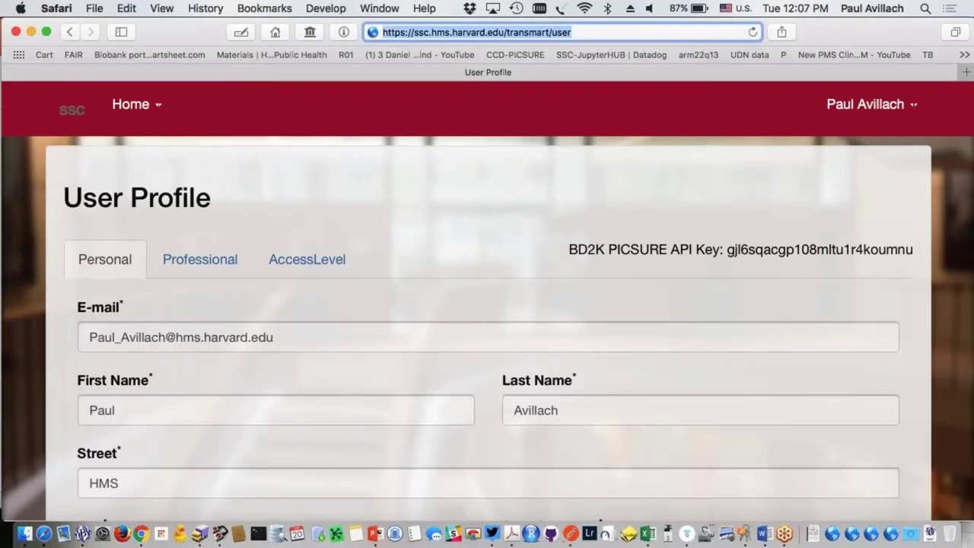
click(432, 32)
drag(432, 32, 572, 34)
key(BackSpace)
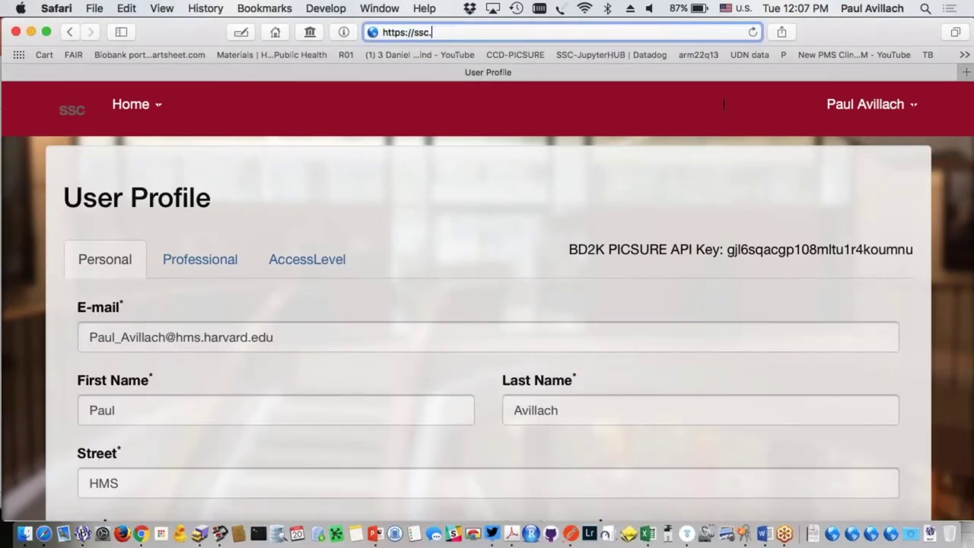
key(BackSpace)
text(-)
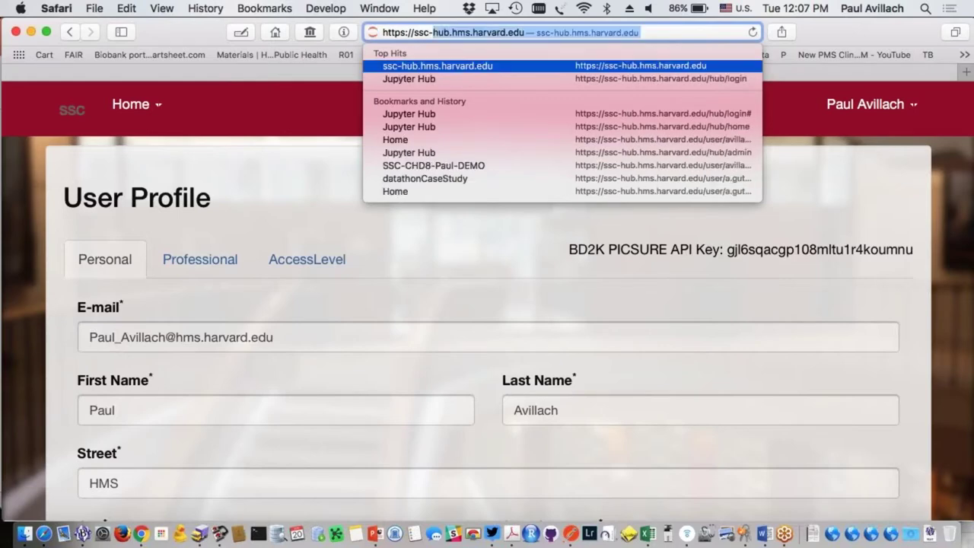
key(Return)
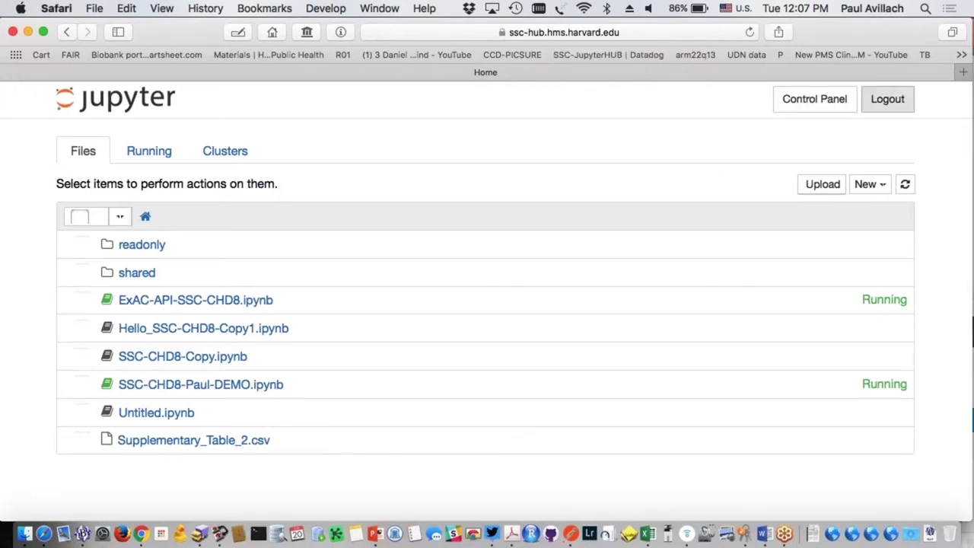
Open the JupyterHub admin page from the control panel and look through the list of registered users
click(823, 102)
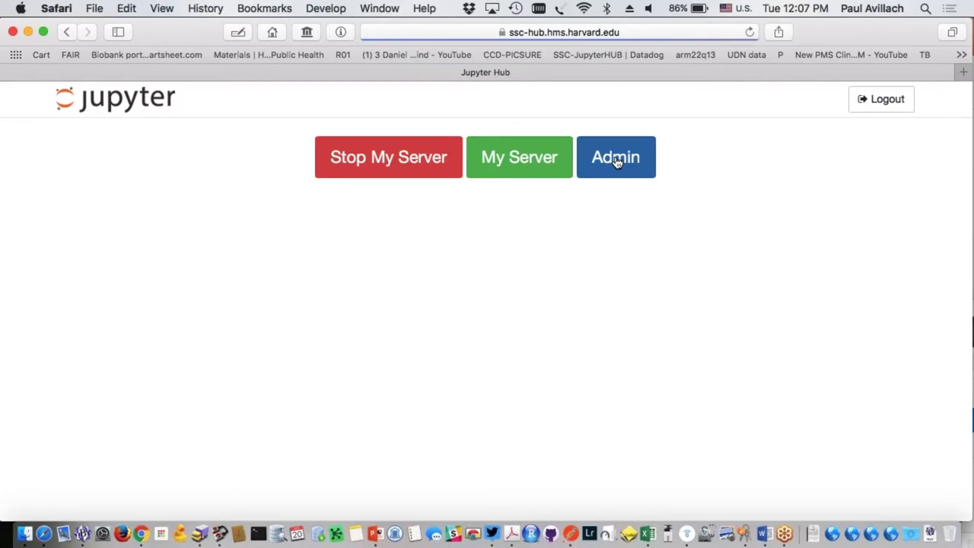
click(616, 162)
scroll(401, 325, down, 5)
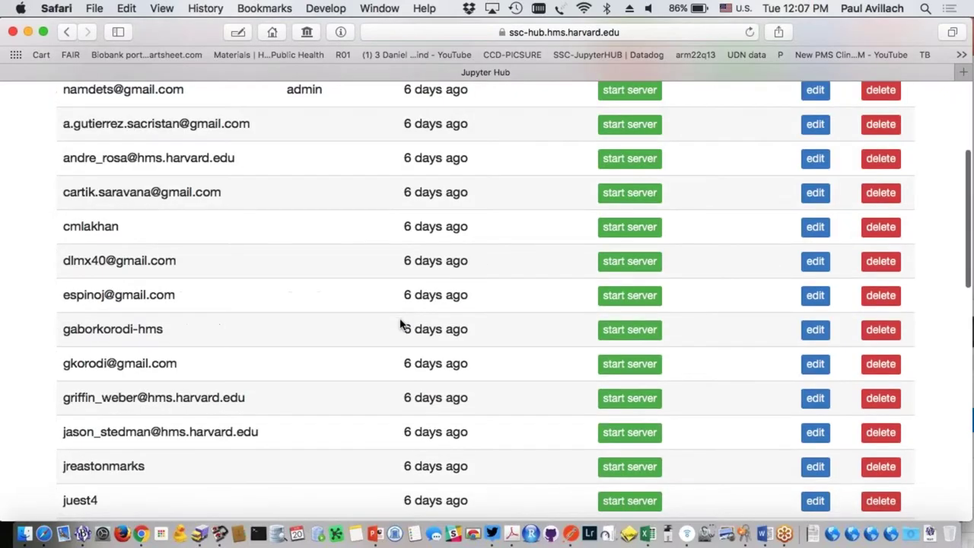
scroll(401, 325, down, 6)
scroll(234, 221, up, 1)
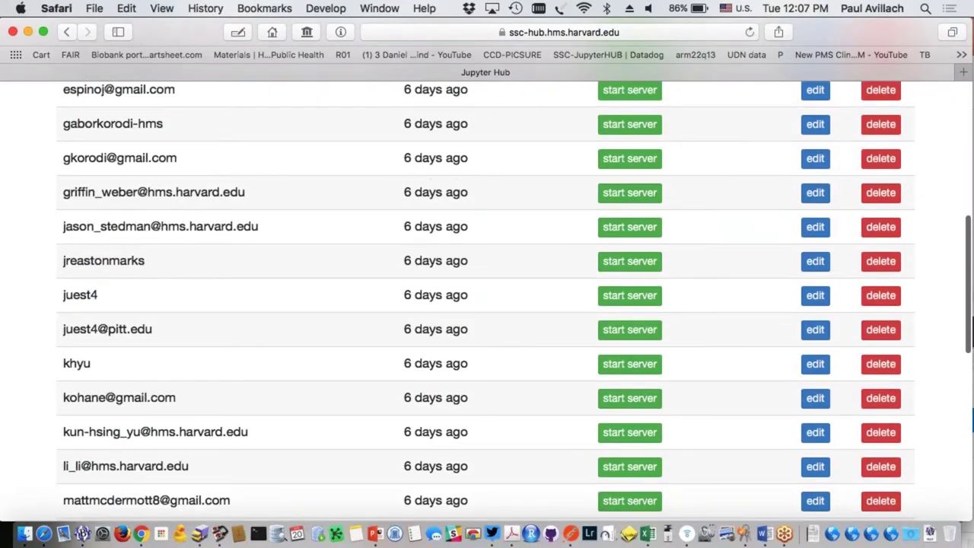
scroll(486, 301, up, 8)
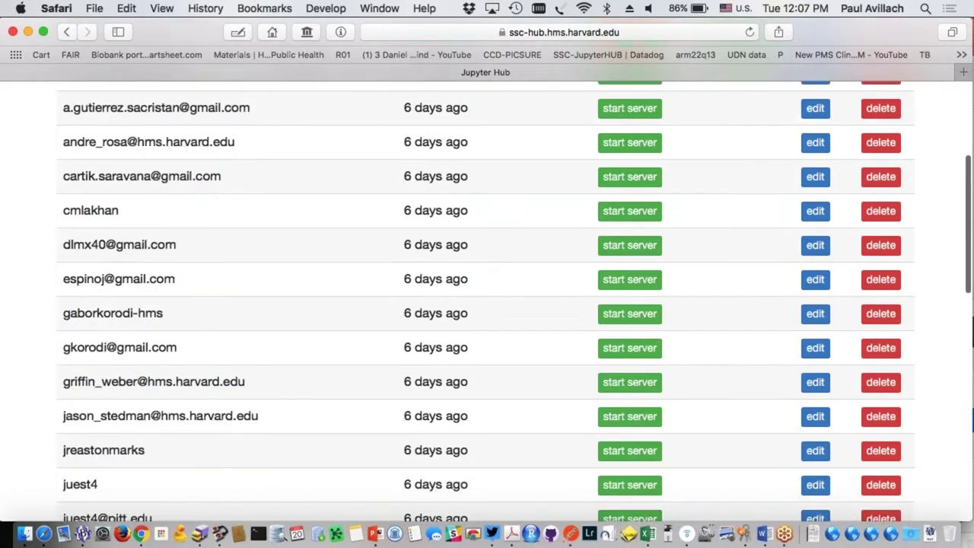
scroll(486, 300, down, 6)
scroll(485, 301, up, 10)
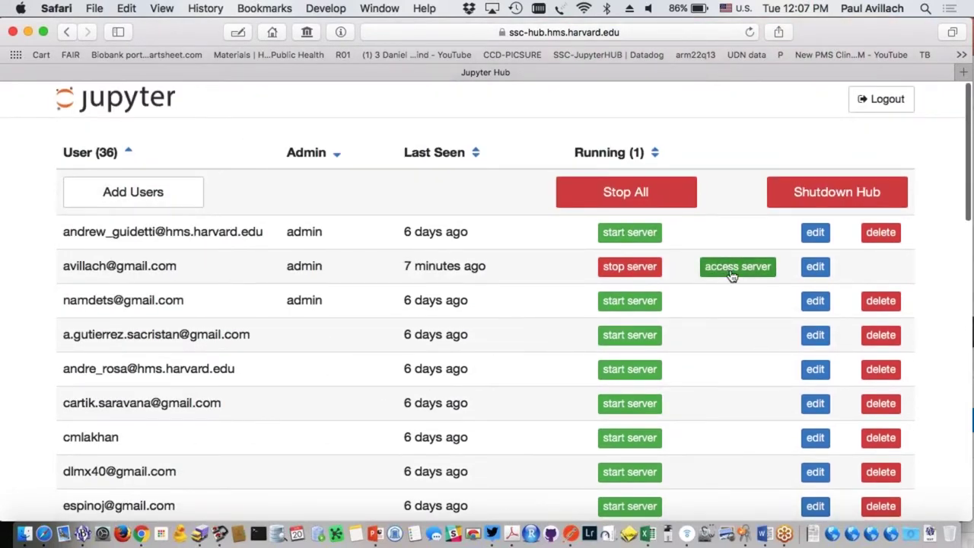
Access the running admin user's server and open the running SSC-CHD8 DEMO notebook
click(727, 268)
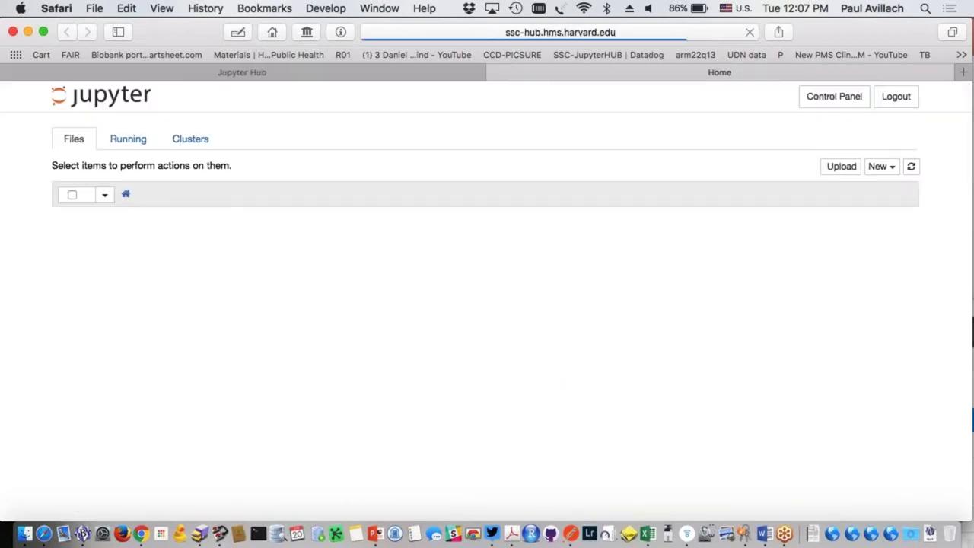
click(158, 350)
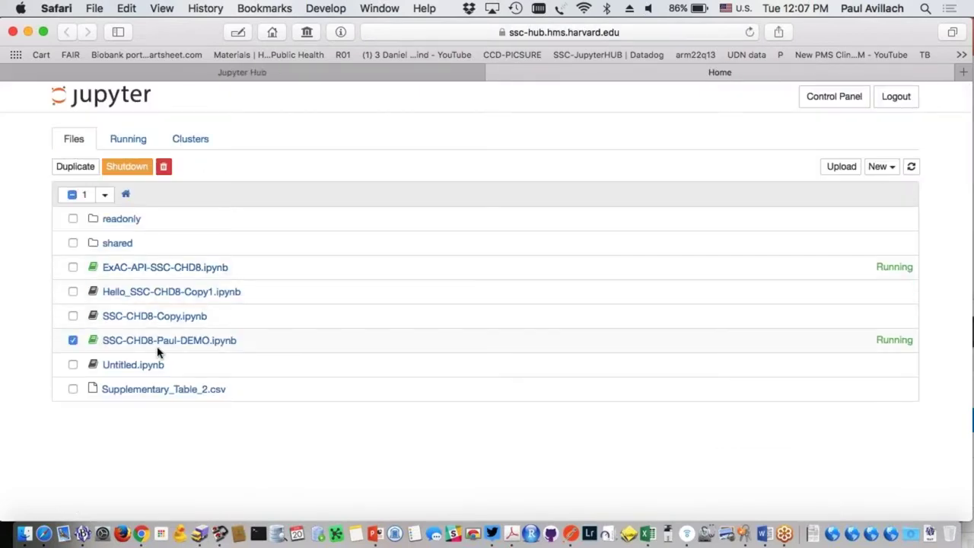
click(169, 340)
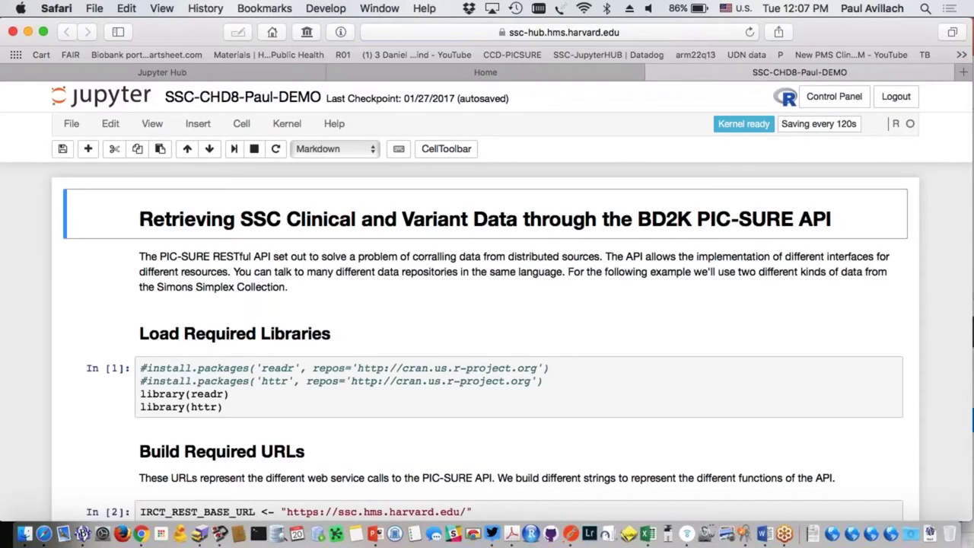
Examine the notebook cells that build the service URLs, start the secure session, and define the CHD8 and head circumference clauses
scroll(598, 354, down, 3)
scroll(597, 354, down, 4)
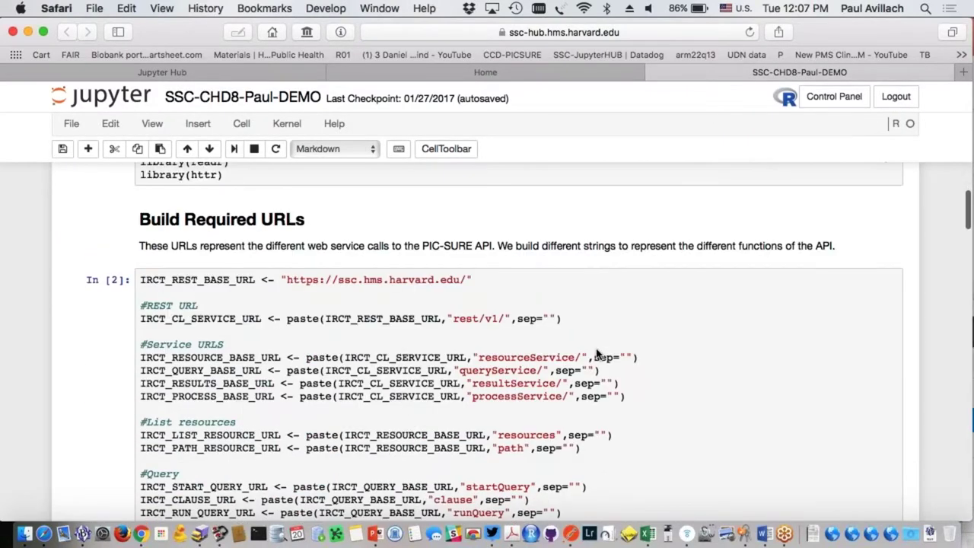
scroll(533, 291, down, 15)
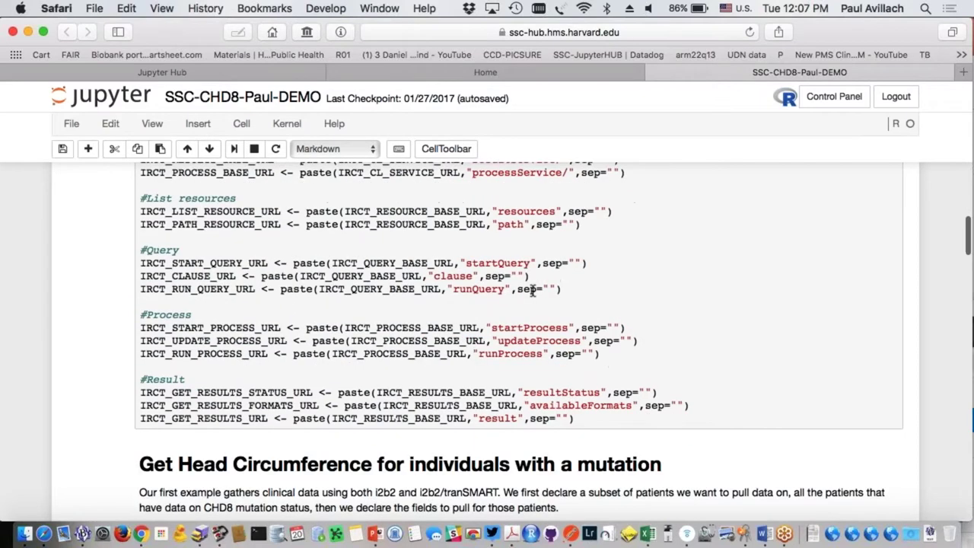
scroll(774, 303, down, 2)
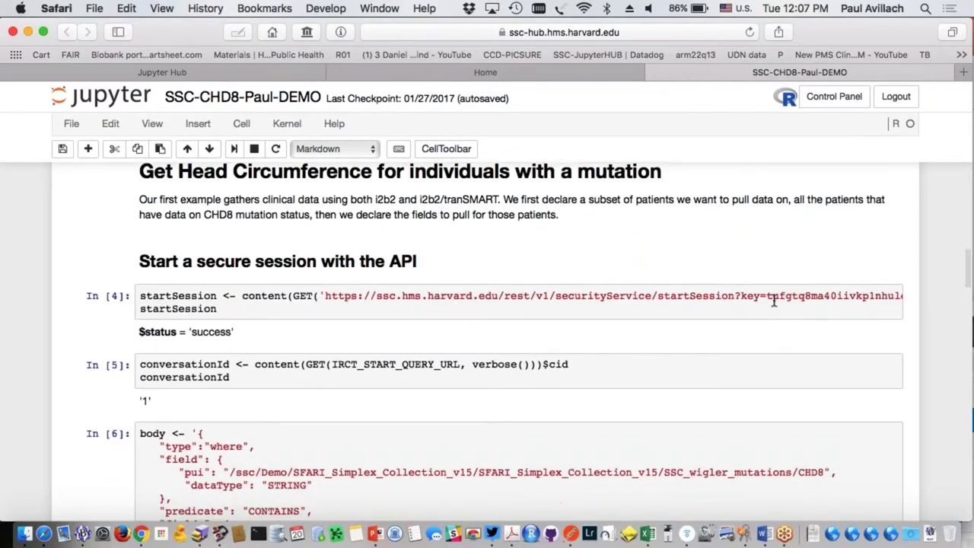
scroll(320, 265, down, 5)
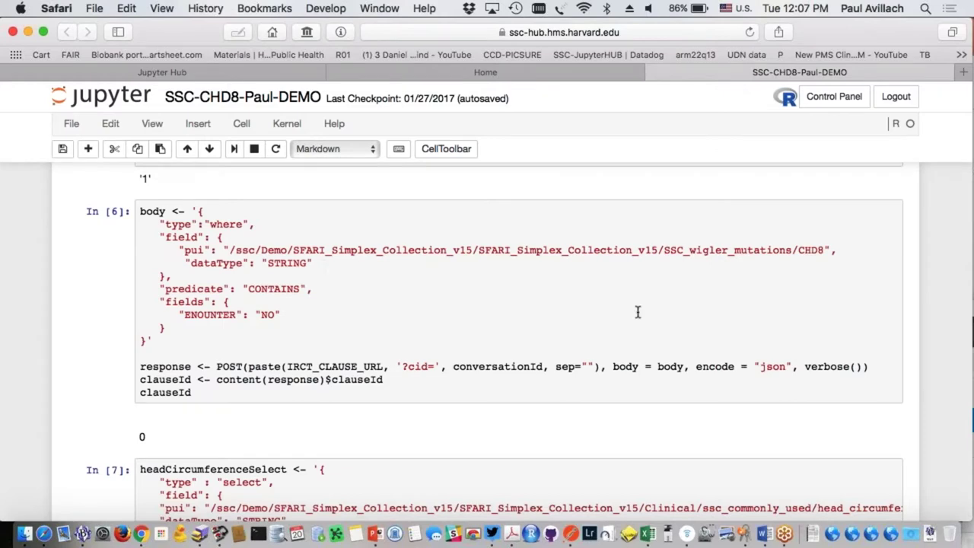
scroll(637, 312, down, 7)
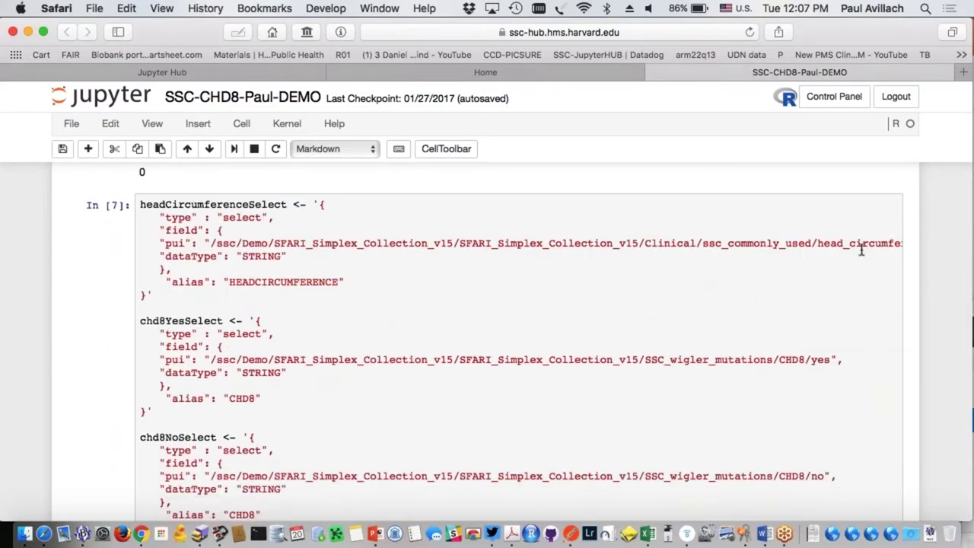
scroll(759, 362, down, 10)
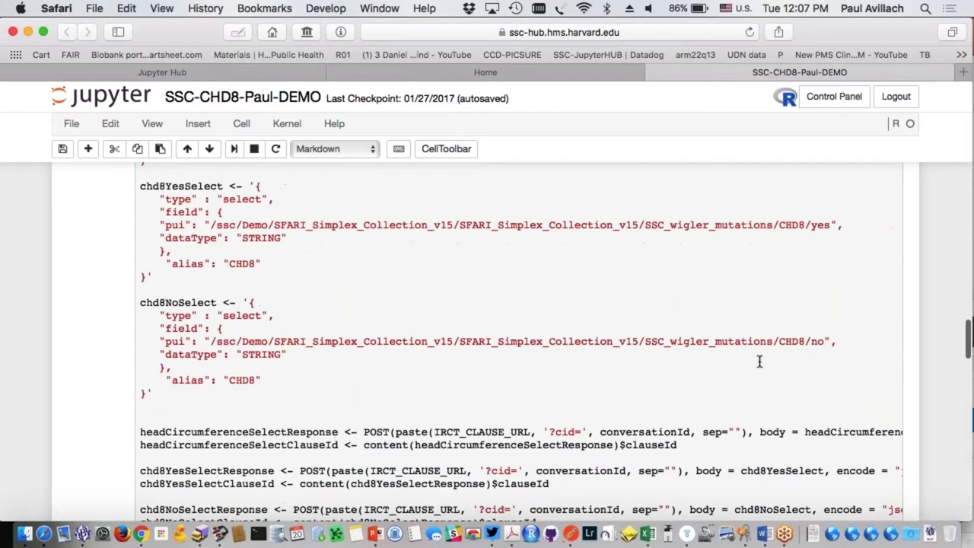
scroll(512, 267, down, 8)
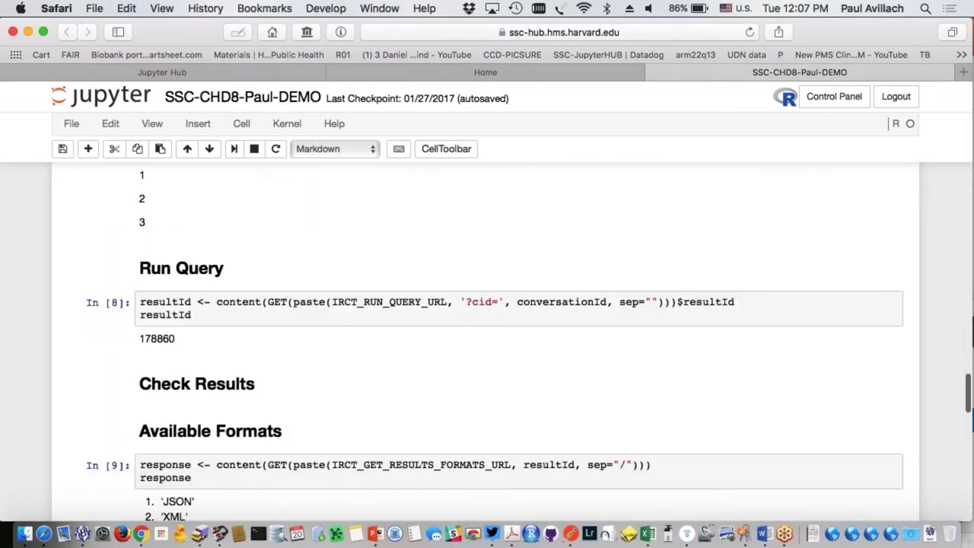
Review the notebook's Run Query, Available Formats and Download in CSV Format cells with their outputs
scroll(528, 267, up, 2)
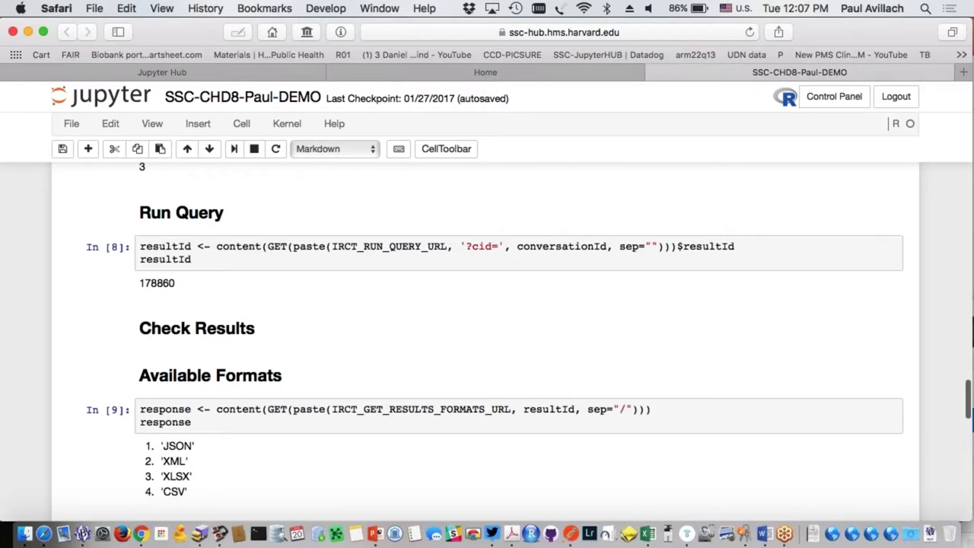
scroll(519, 339, up, 20)
scroll(487, 342, down, 10)
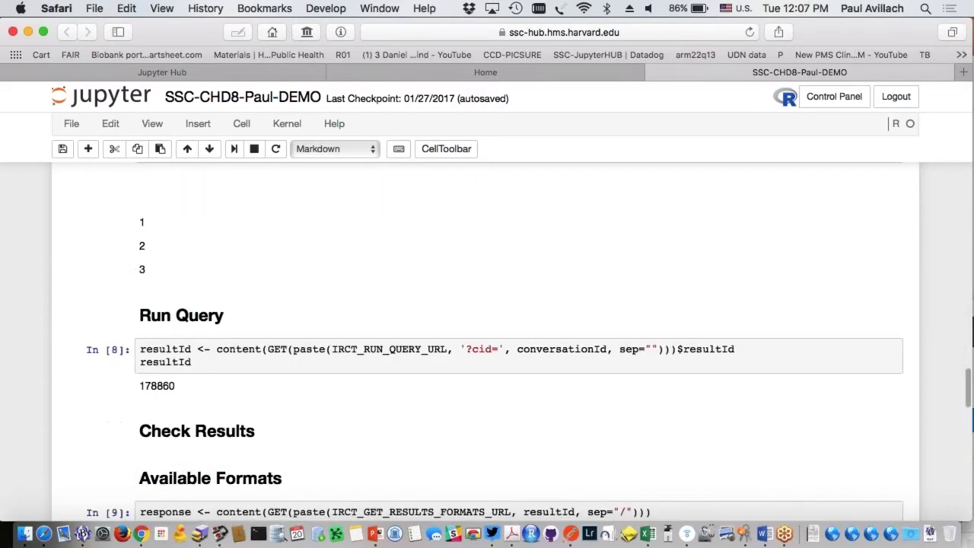
scroll(487, 342, down, 1)
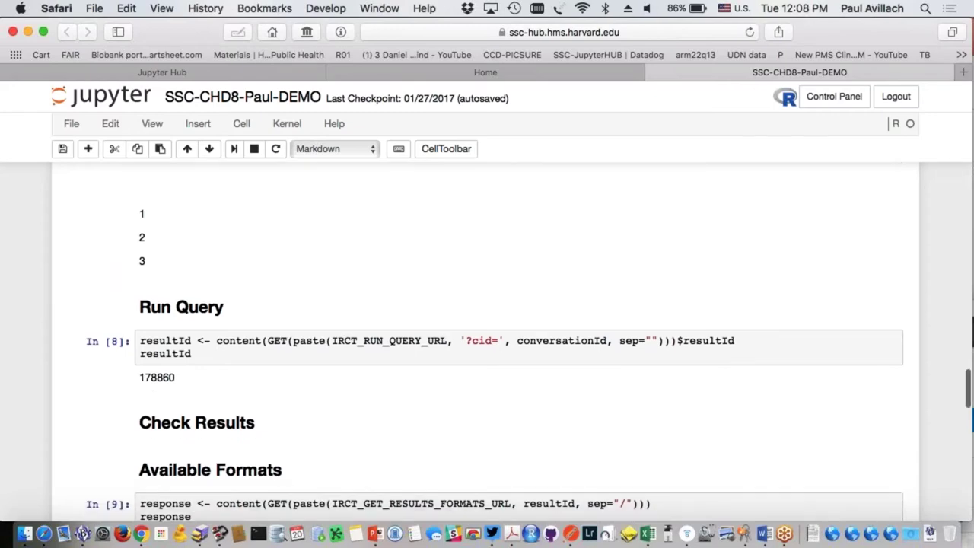
scroll(487, 342, down, 8)
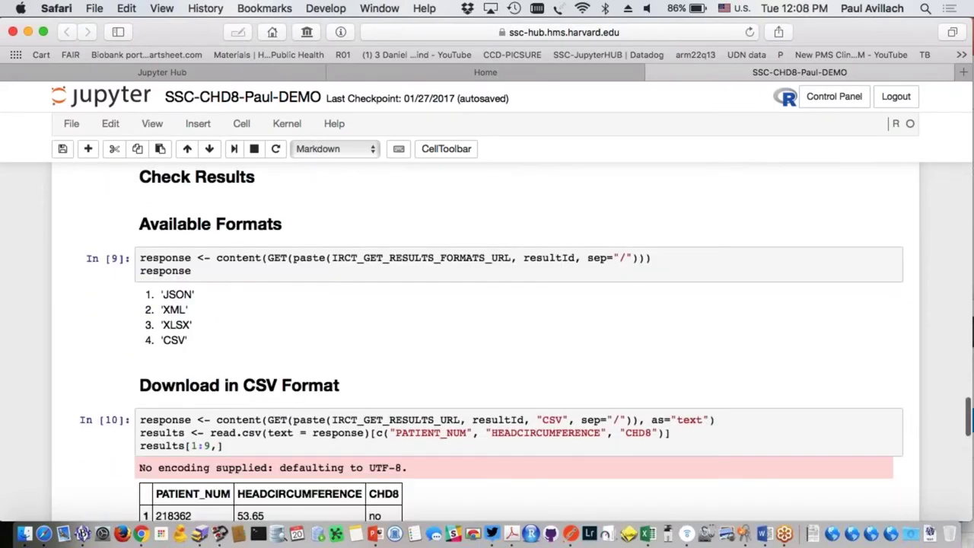
scroll(476, 383, down, 4)
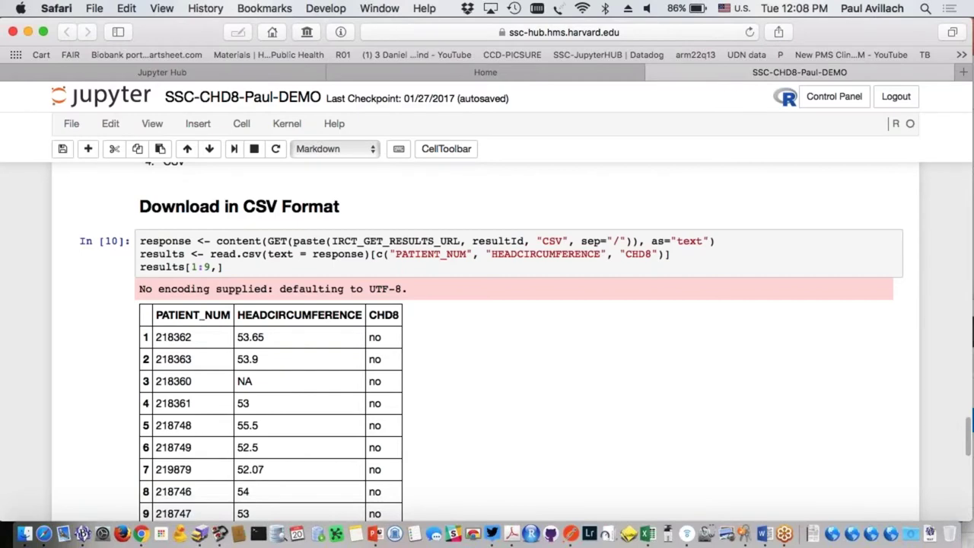
scroll(361, 353, down, 9)
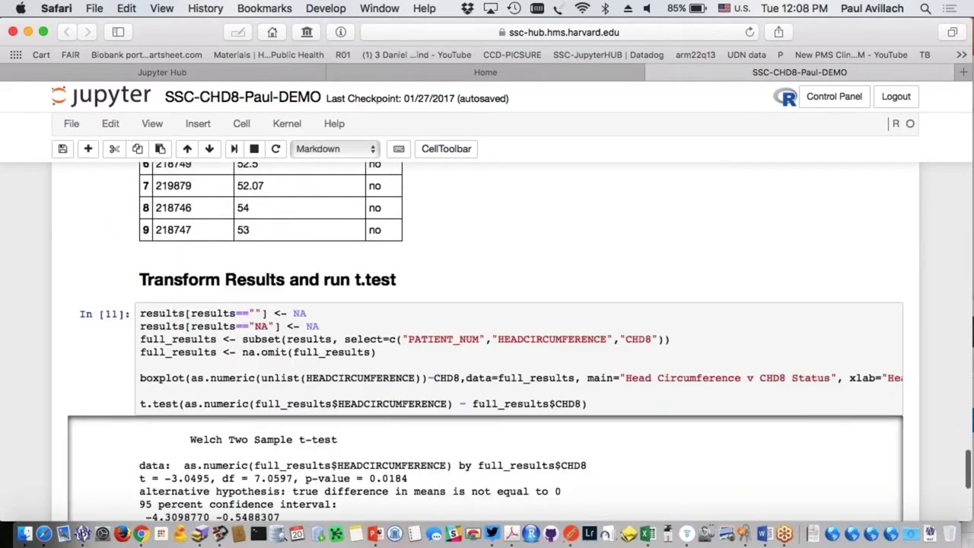
Examine the t.test code, highlight the t statistic and p-value in its output, and look at the Head Circumference v CHD8 Status boxplot
scroll(272, 344, down, 1)
drag(167, 364, 564, 357)
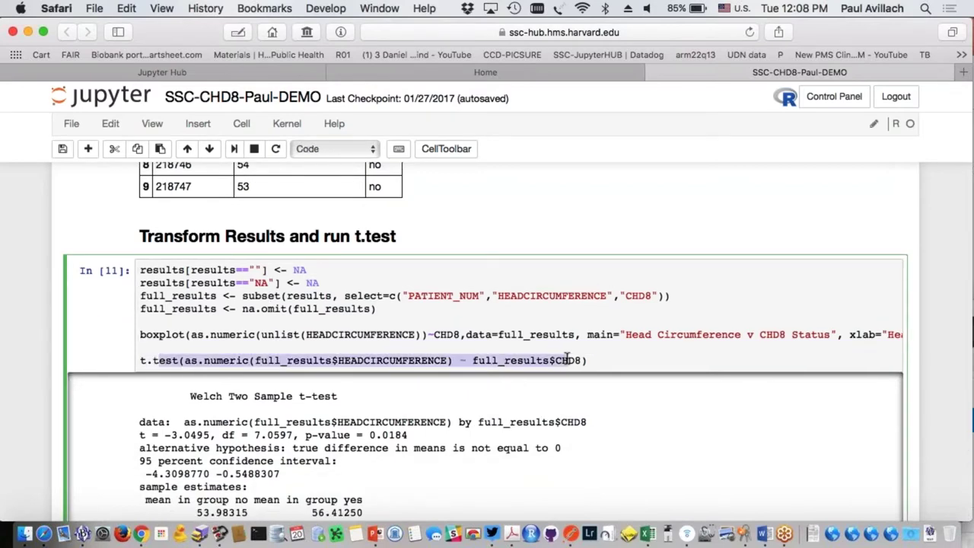
scroll(567, 395, down, 5)
scroll(485, 449, down, 5)
scroll(485, 449, up, 7)
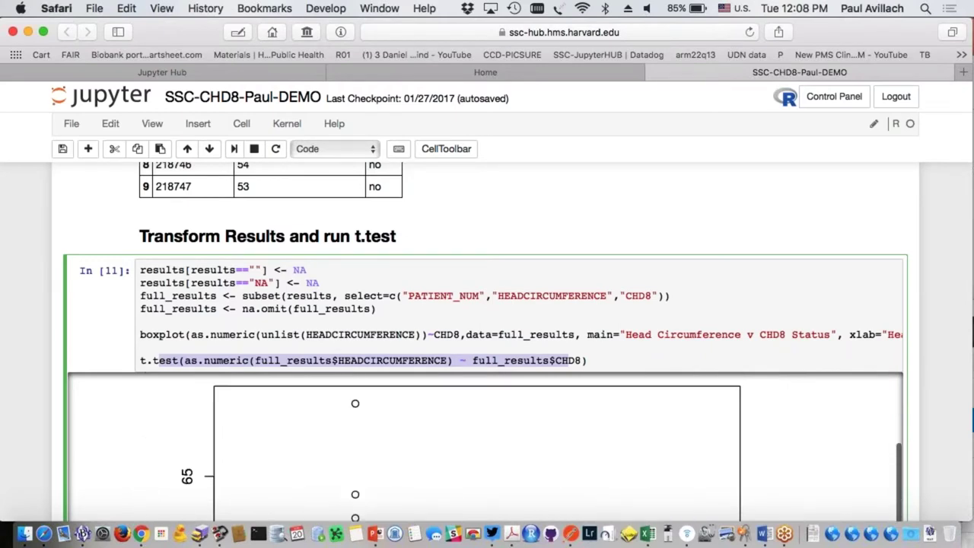
scroll(454, 385, up, 3)
scroll(455, 385, down, 4)
scroll(455, 386, up, 3)
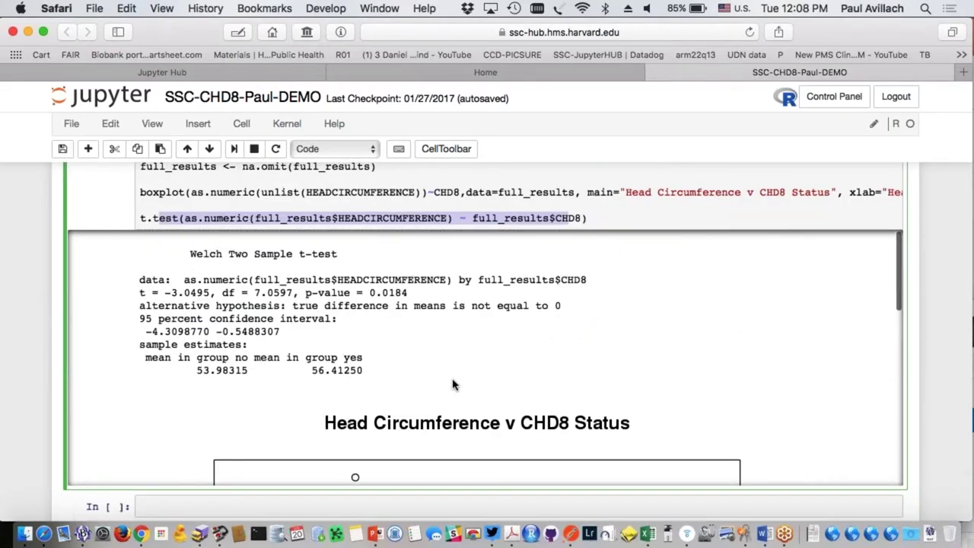
drag(166, 292, 210, 293)
drag(305, 294, 465, 293)
scroll(443, 289, down, 1)
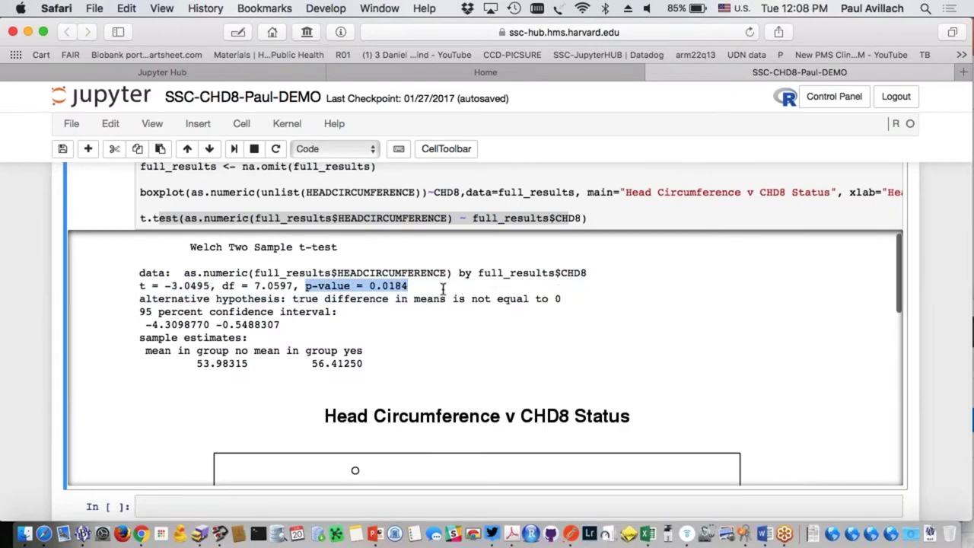
scroll(443, 289, down, 4)
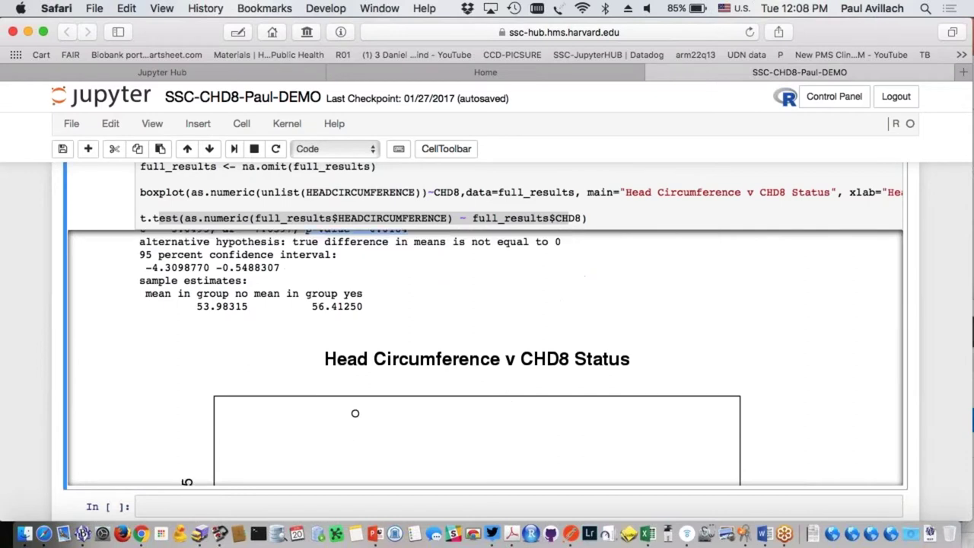